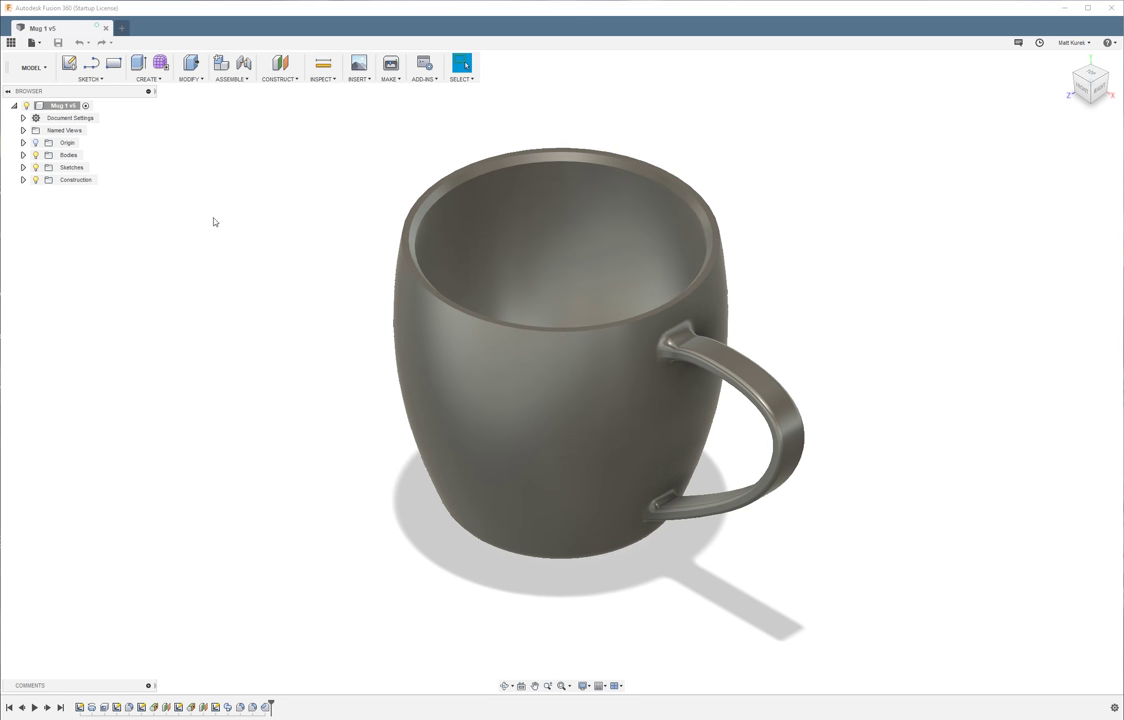
- Start a new design with a sketch on the front origin plane
middle_click_drag(304, 291, 745, 312, "shift")
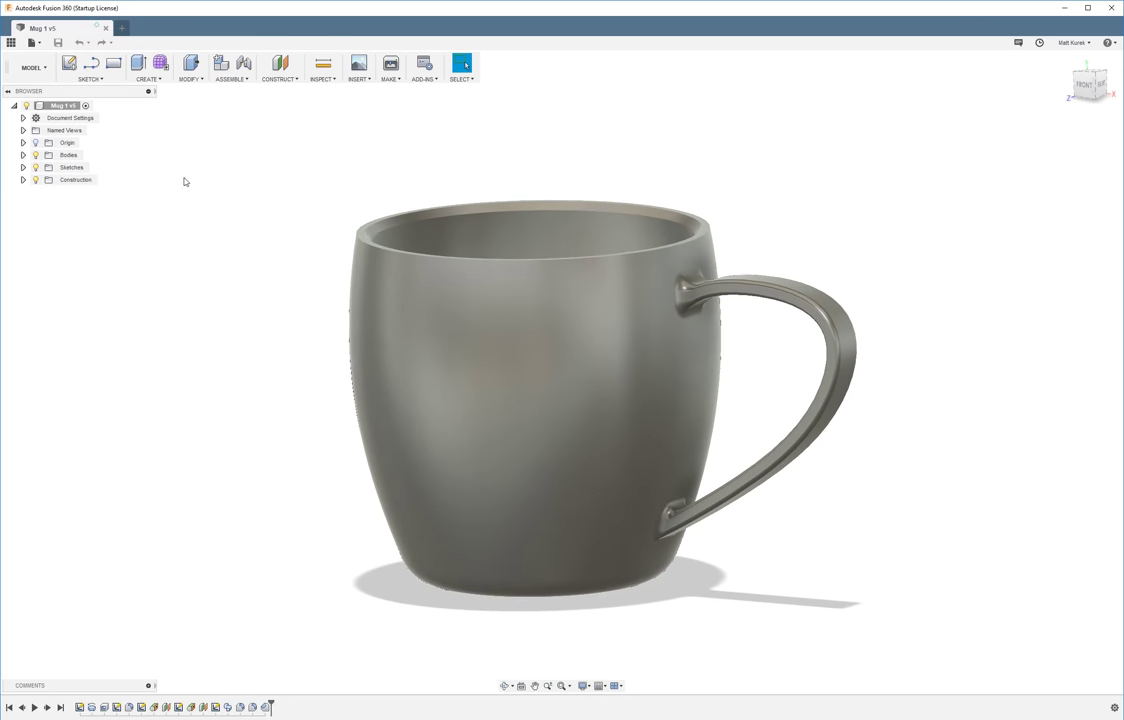
middle_click_drag(306, 210, 344, 150, "shift")
key("F6")
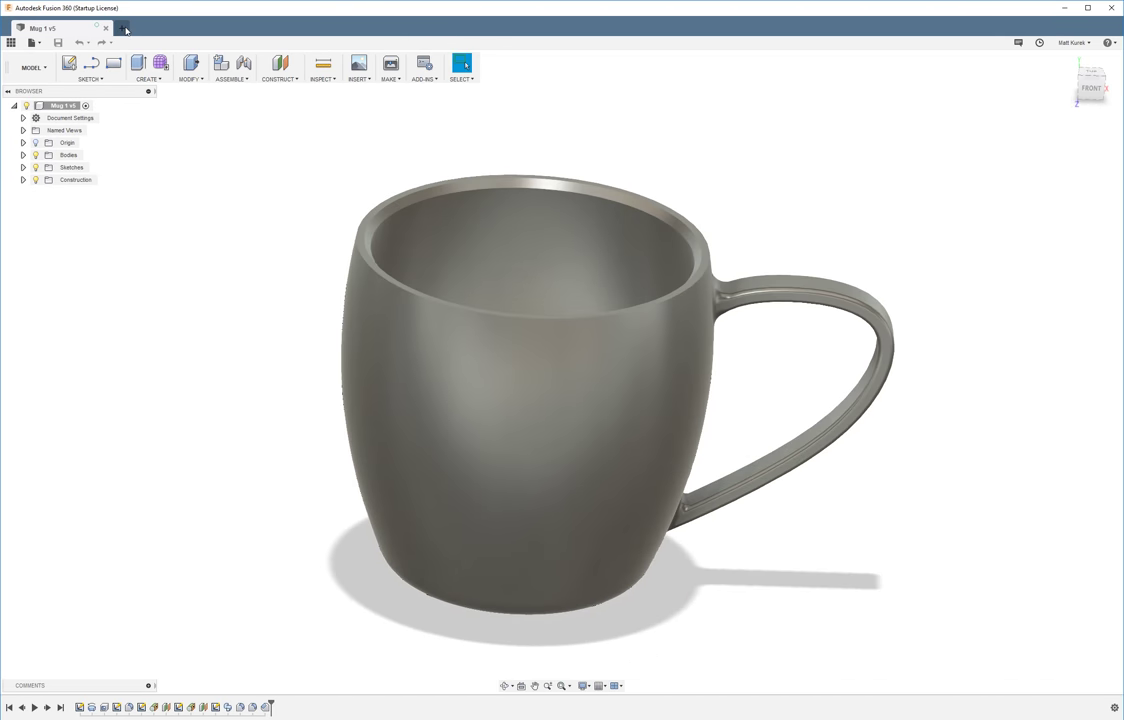
left_click(123, 28)
key("s")
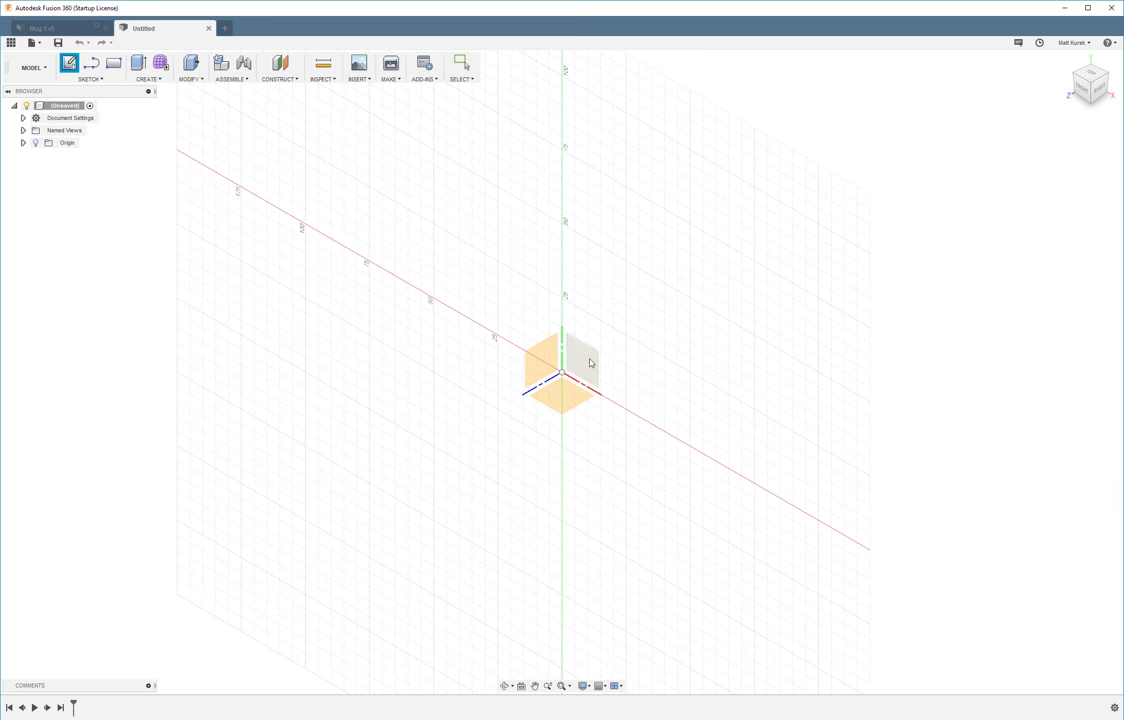
left_click(585, 362)
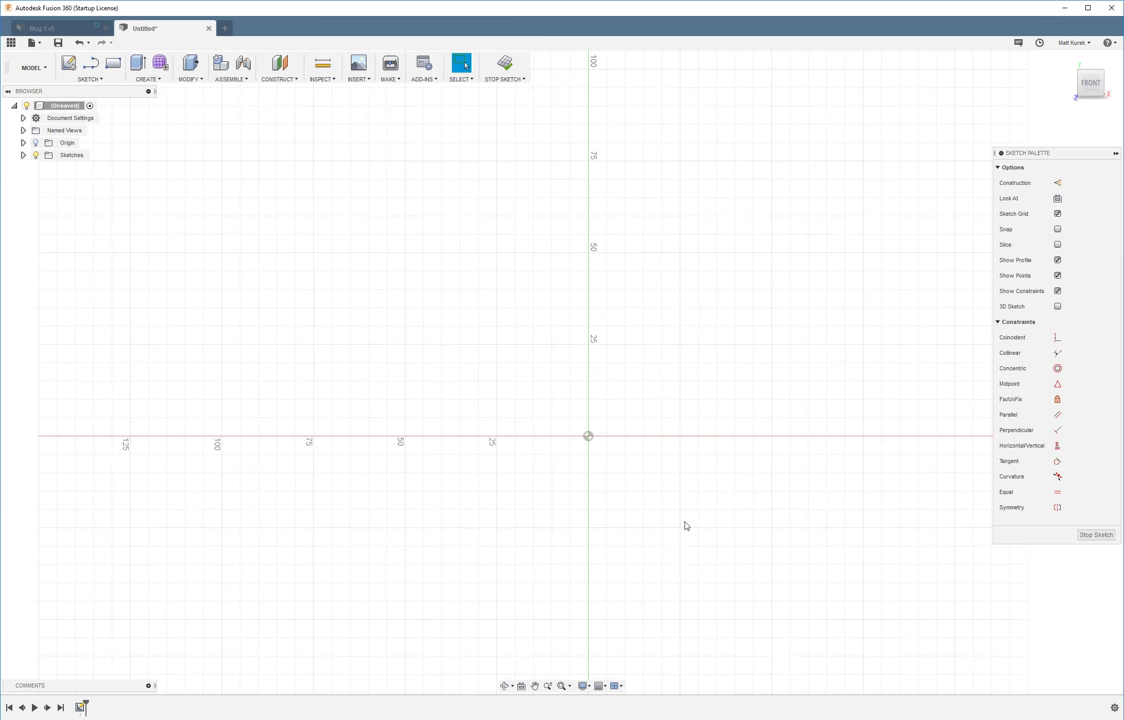
- Draw the mug profile's vertical side, short top line and base line from the origin
key("l")
left_click(588, 437)
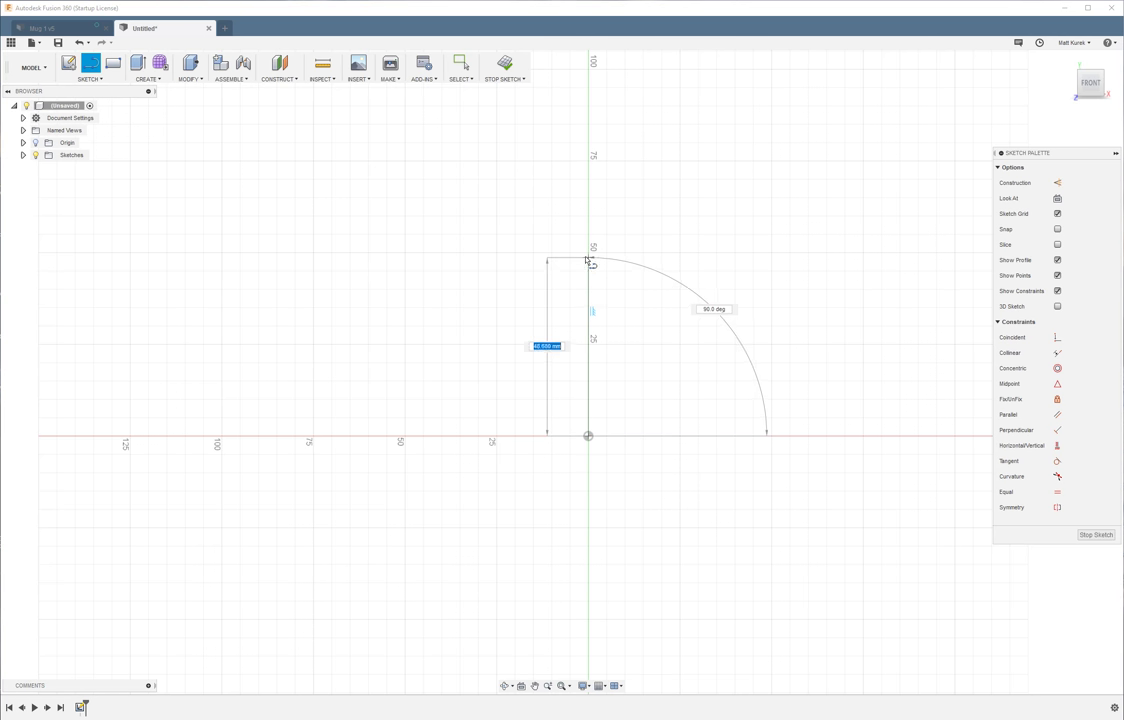
left_click(589, 224)
left_click(707, 224)
key("Escape")
key("l")
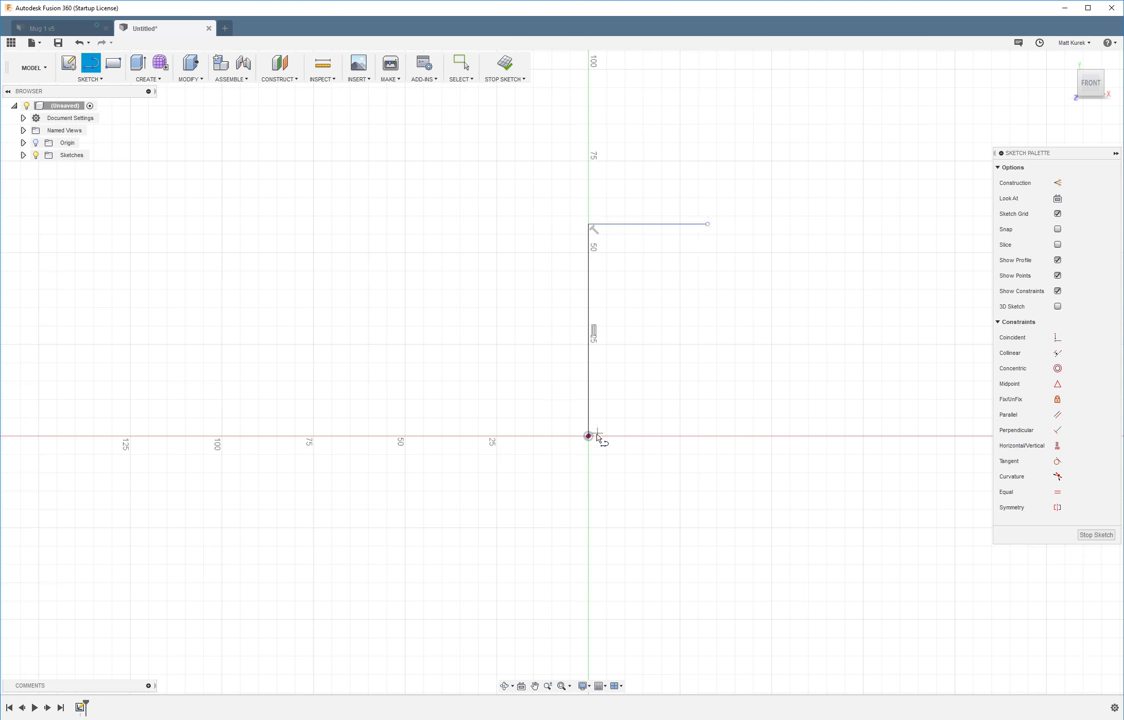
left_click(590, 437)
left_click(684, 437)
key("Escape")
- Dimension the base line 31.75, the height 88.90 (3.5in) and the top line 44.45
key("d")
left_click(611, 437)
left_click(613, 483)
type("1.25in")
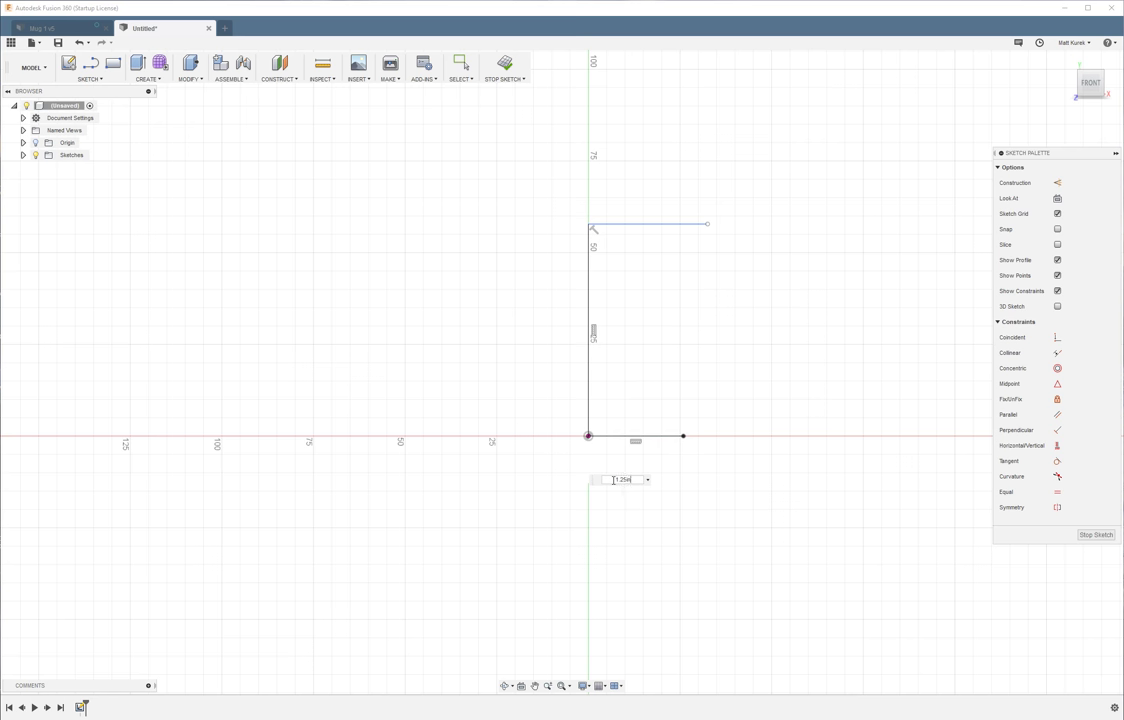
key("Return")
left_click(589, 302)
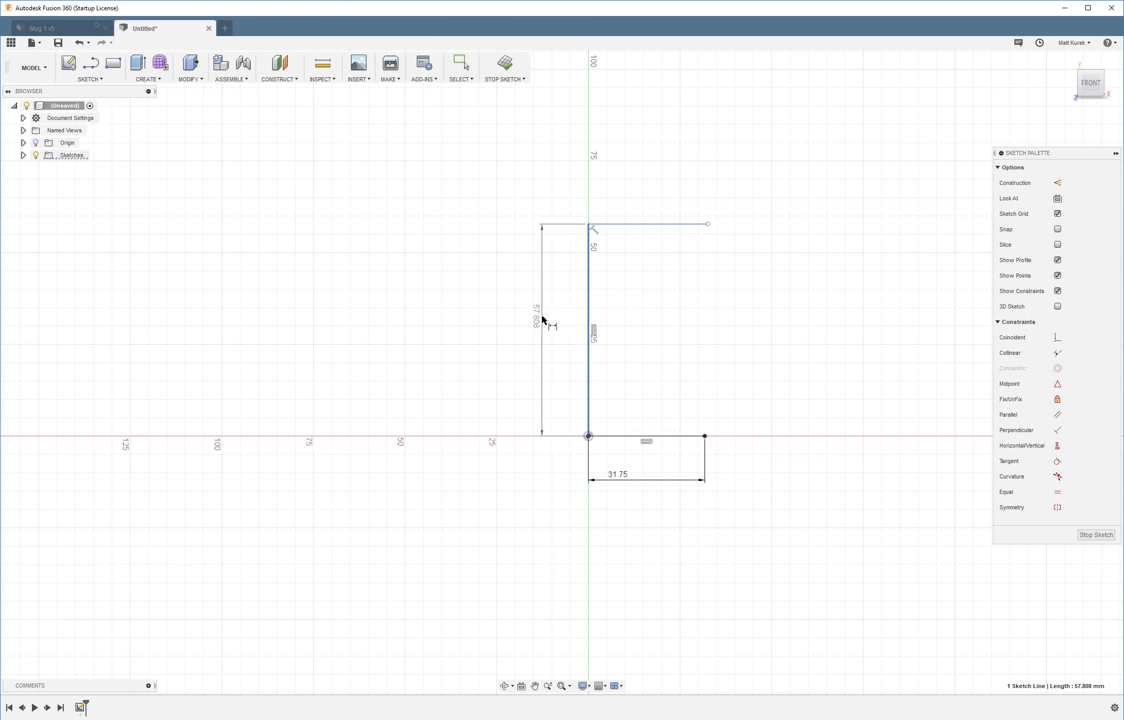
left_click(542, 318)
type("3.5in")
key("Return")
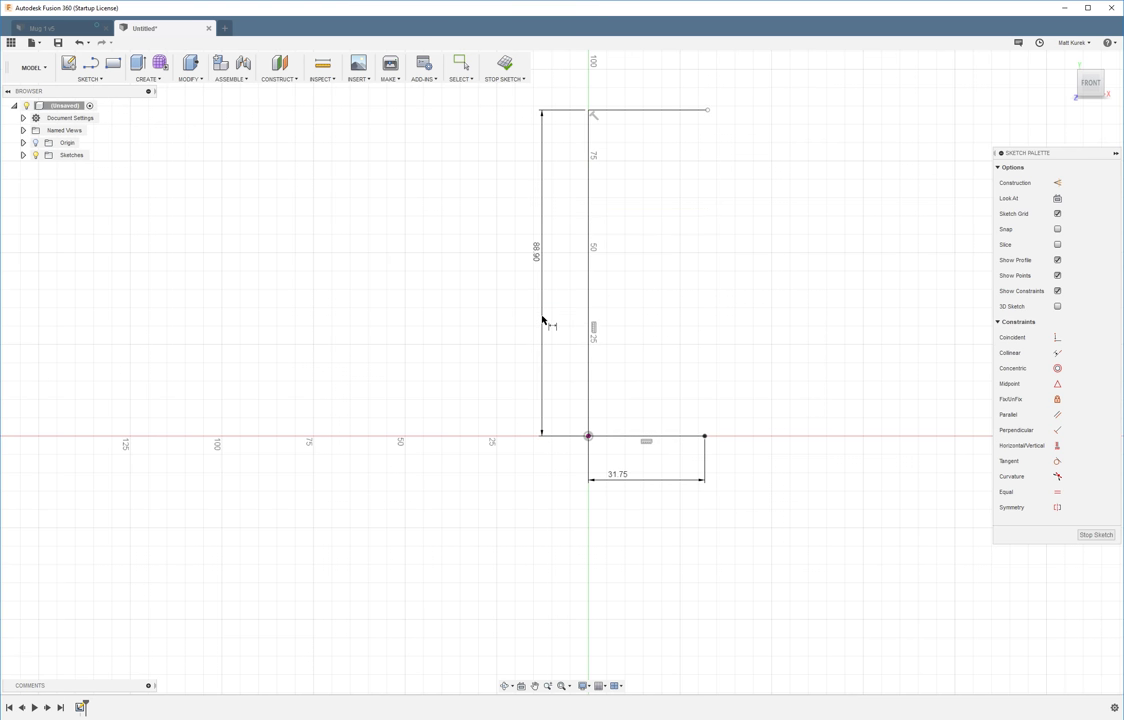
left_click(680, 110)
left_click(647, 82)
type("1.75in")
key("Return")
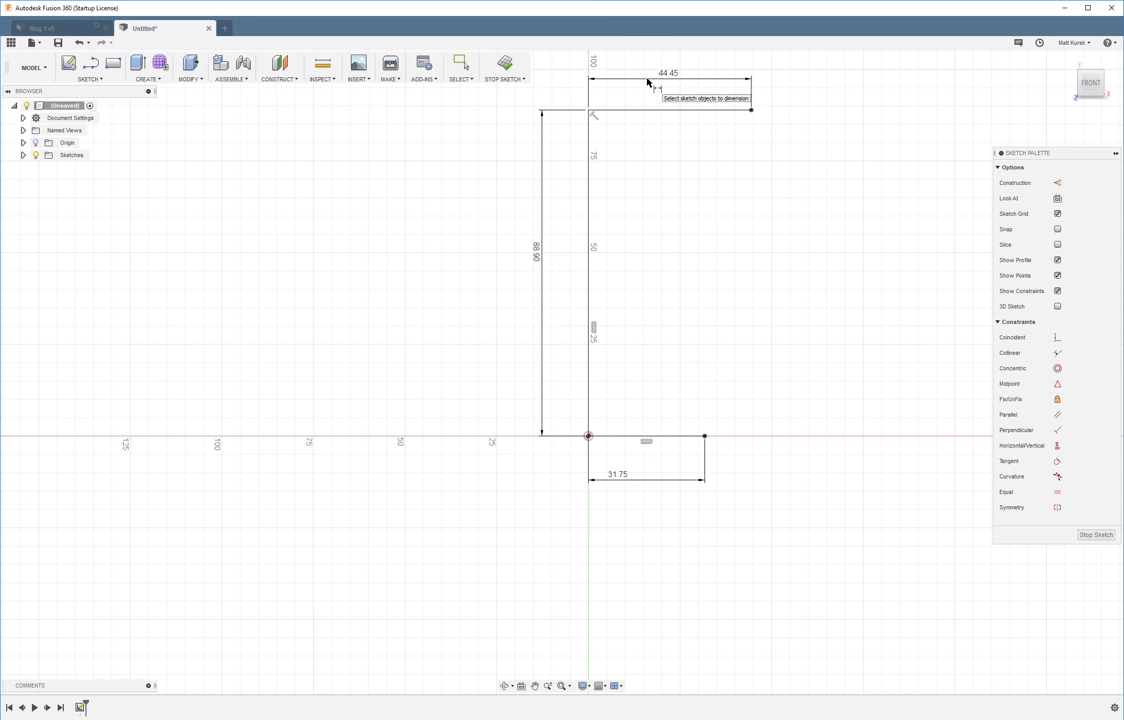
- Close the profile with an outward-bulging fit point spline from the base end to the top end
left_click(89, 78)
mouse_move(101, 173)
left_click(155, 175)
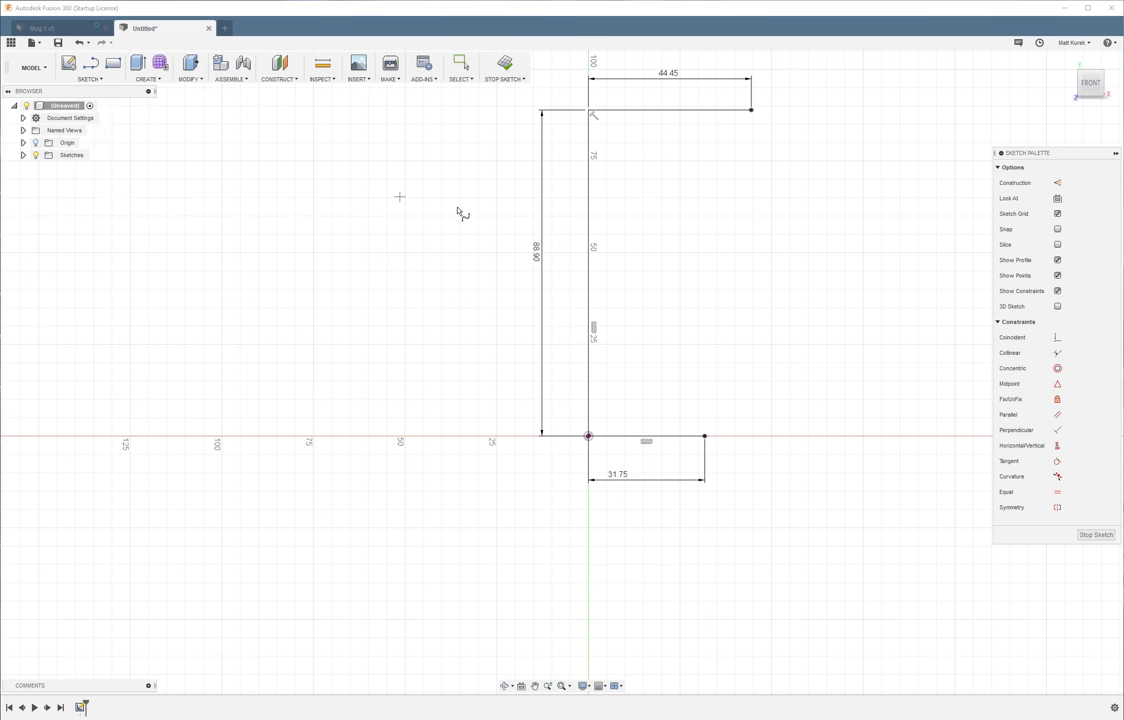
left_click(706, 436)
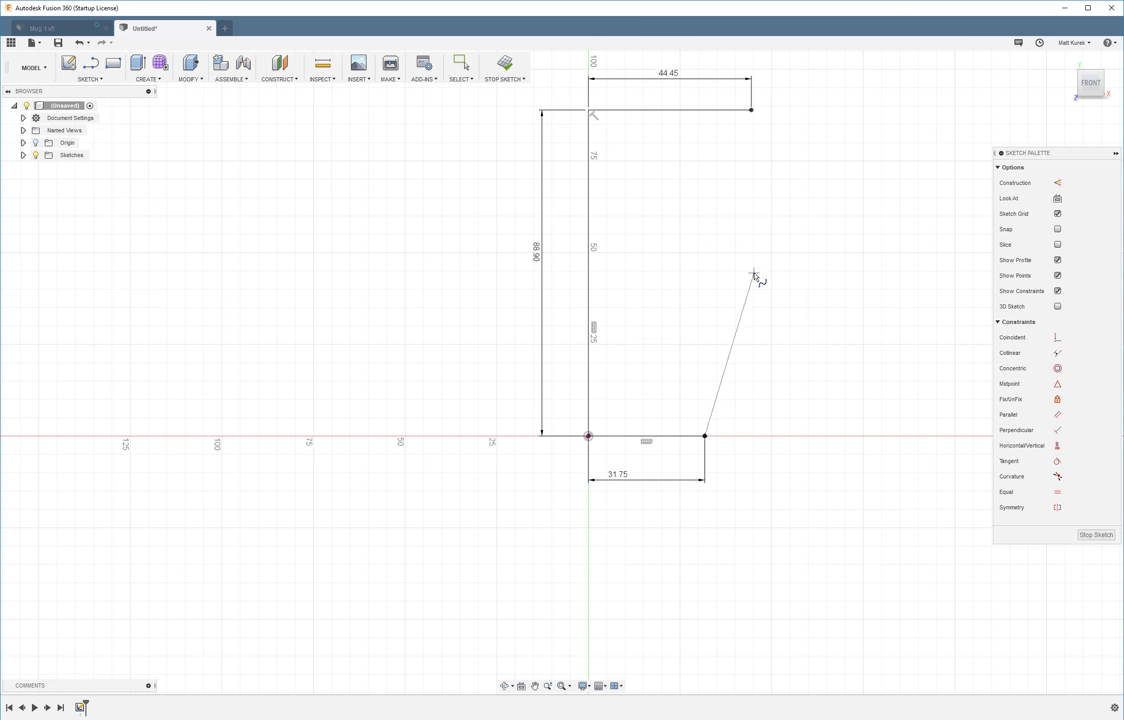
left_click(756, 268)
left_click(751, 110)
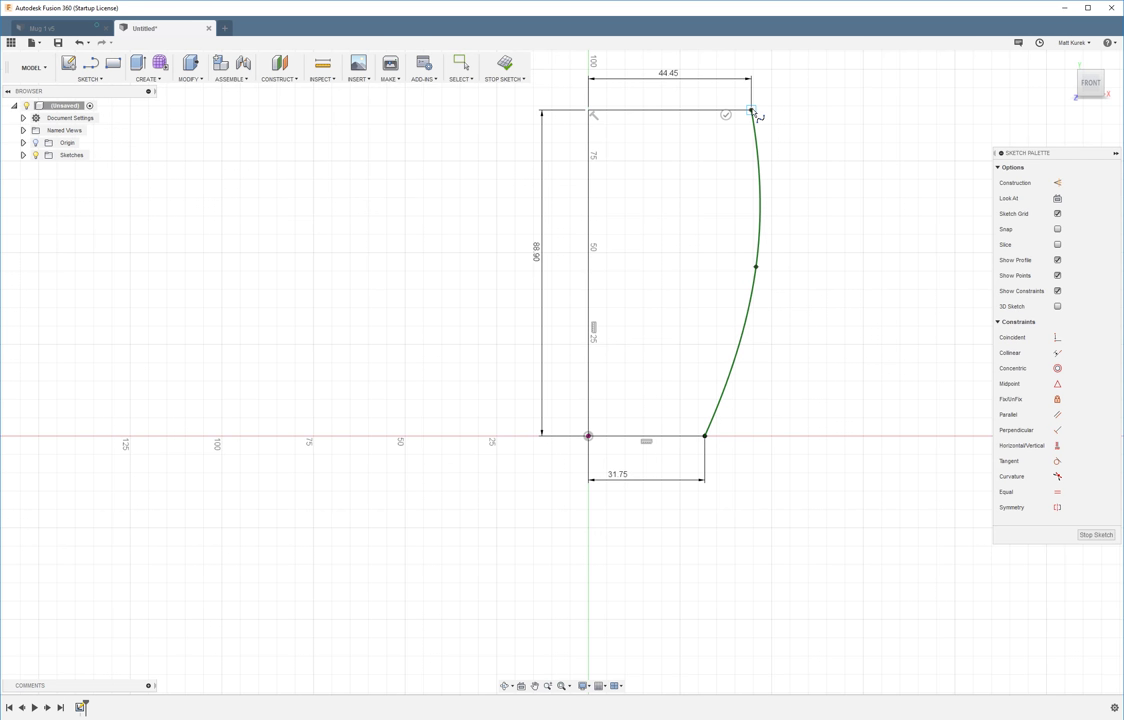
left_click(726, 114)
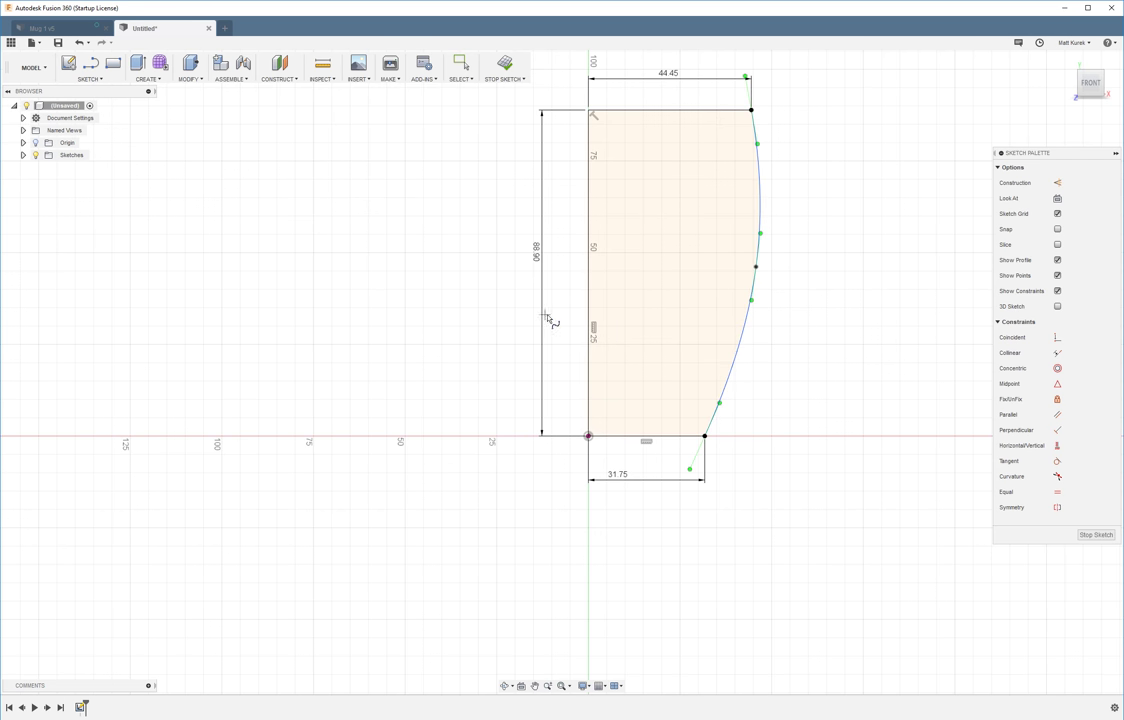
- Revolve the closed profile around the left vertical edge into a solid body
left_click(147, 79)
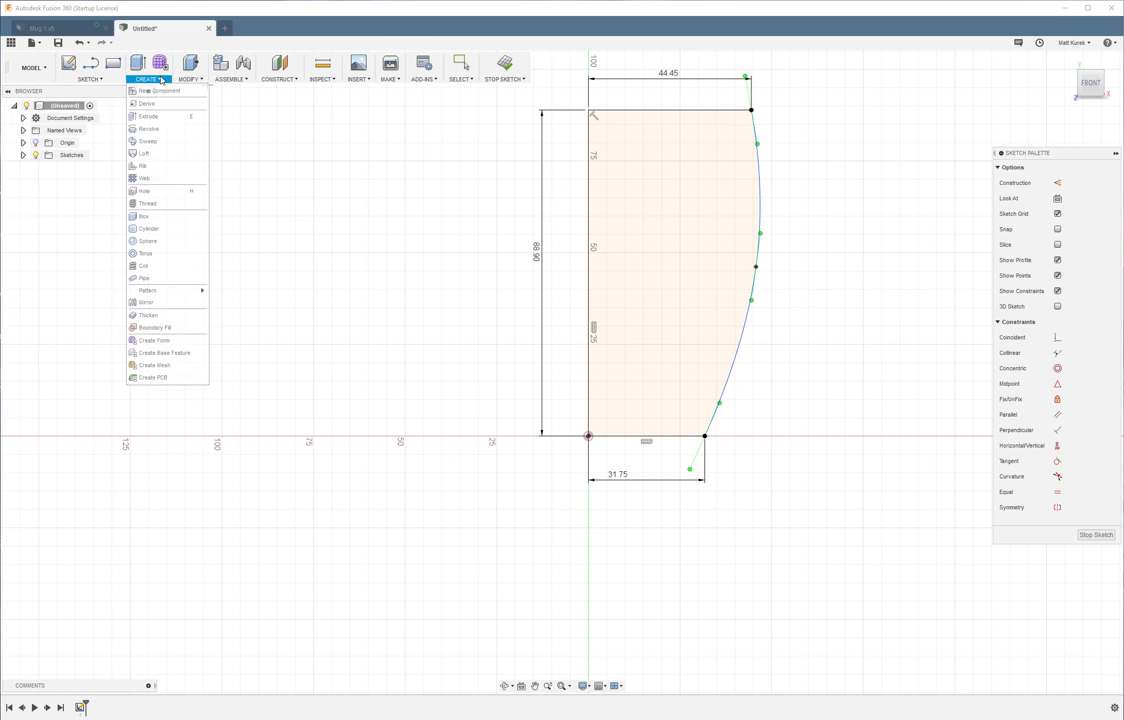
left_click(149, 129)
left_click(710, 193)
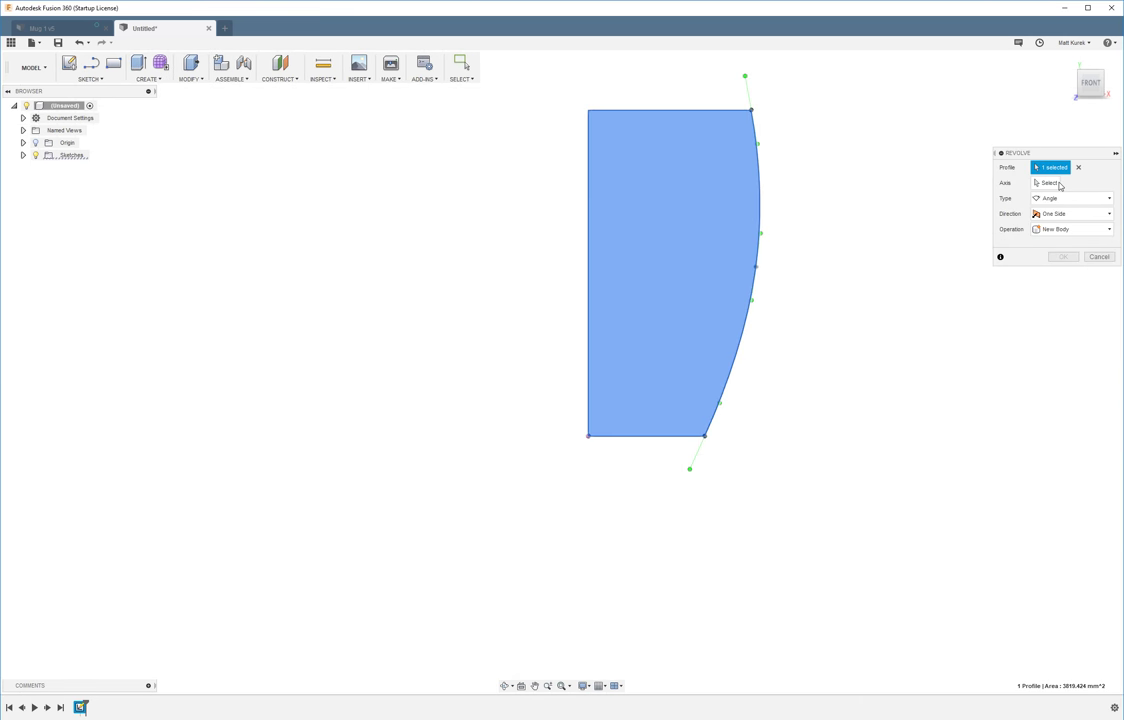
left_click(588, 205)
- Confirm the revolve and round the bottom circular edge with a 10 mm fillet
key("Return")
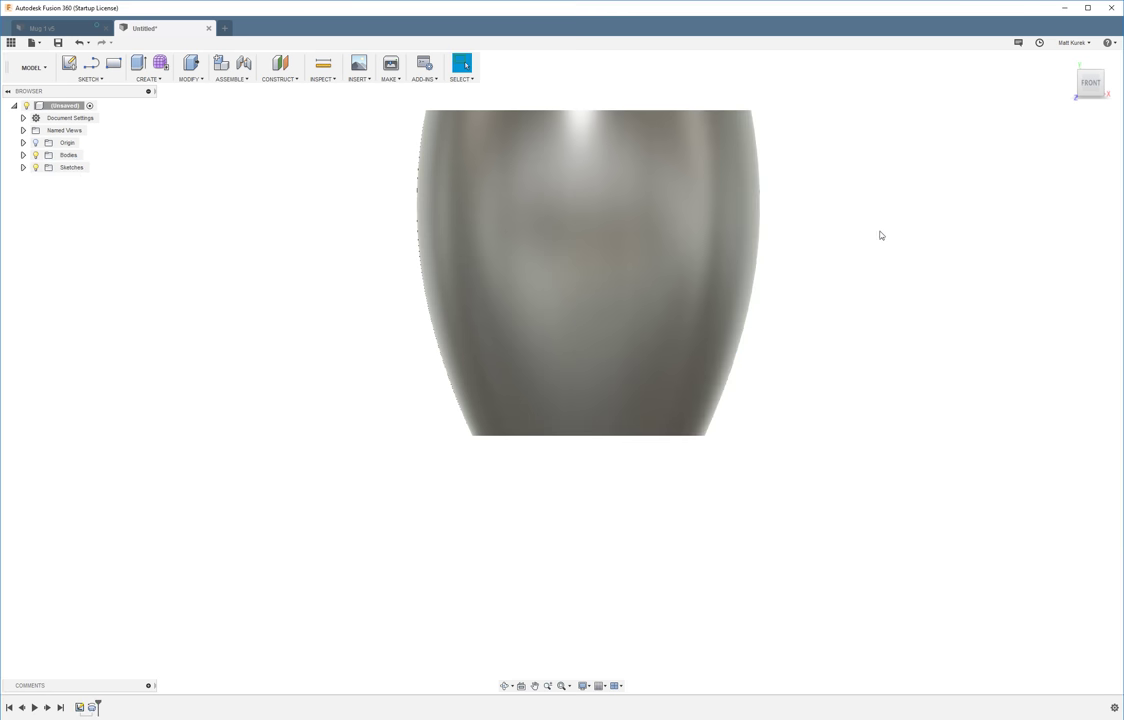
middle_click_drag(878, 233, 836, 183, "shift")
key("f")
left_click(530, 462)
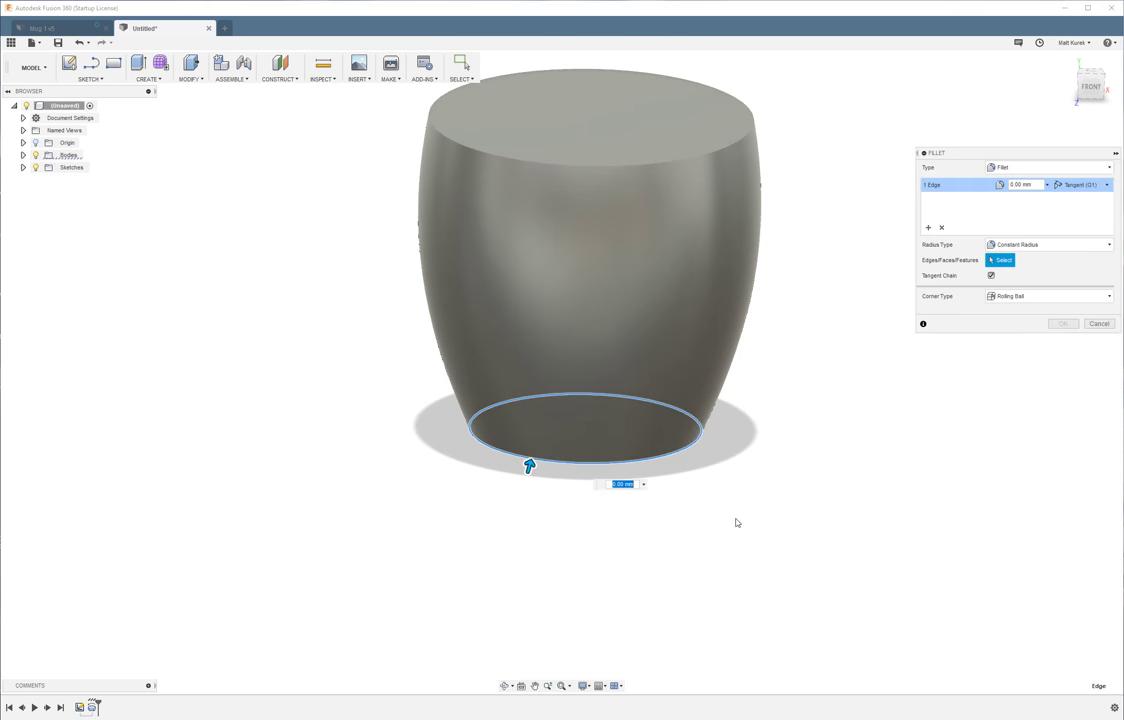
type("10")
key("Return")
key("Return")
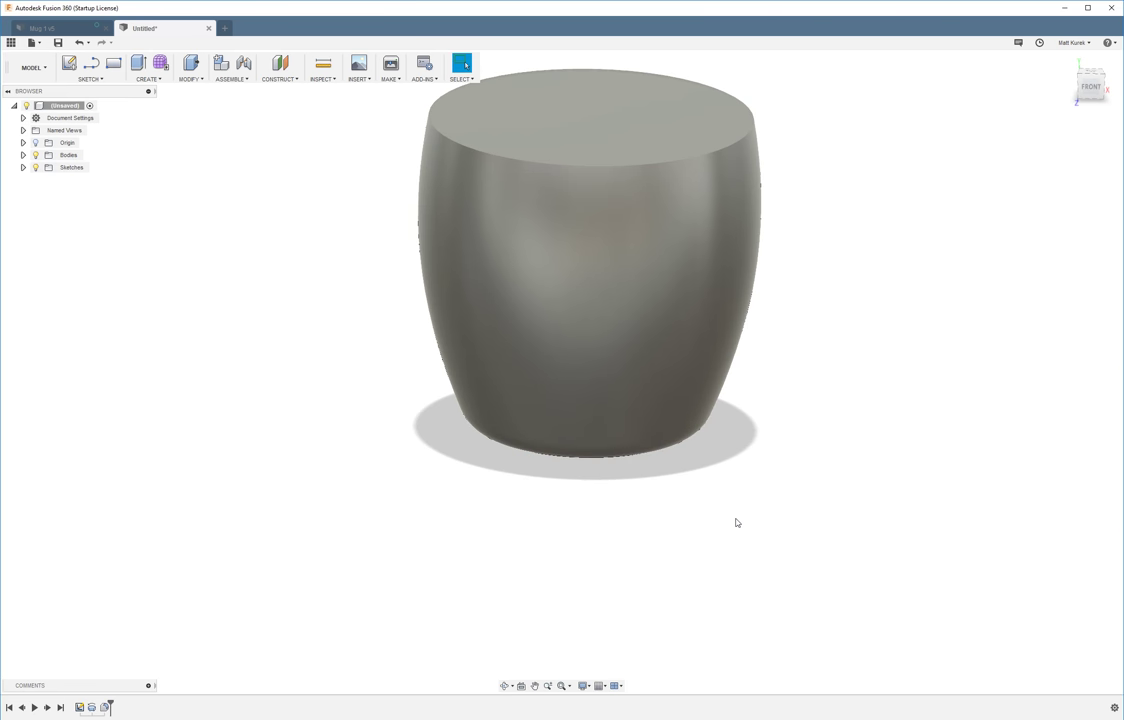
- Shell the body to 3 mm walls, removing the top face
left_click(190, 79)
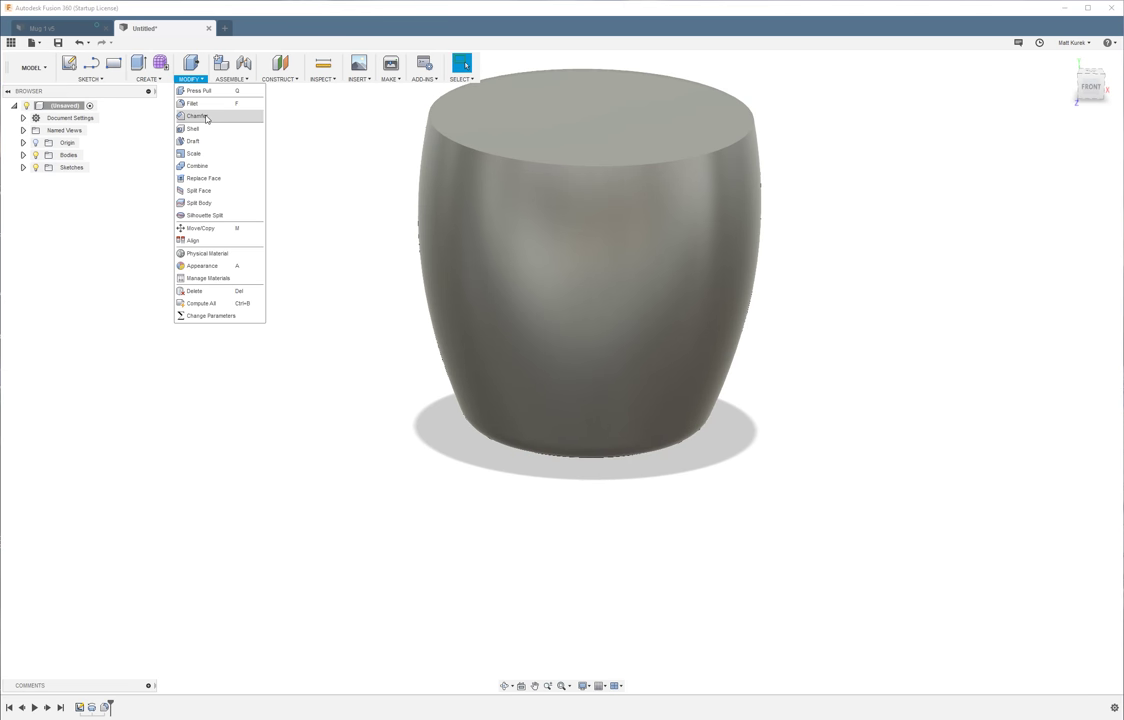
left_click(193, 128)
left_click(575, 130)
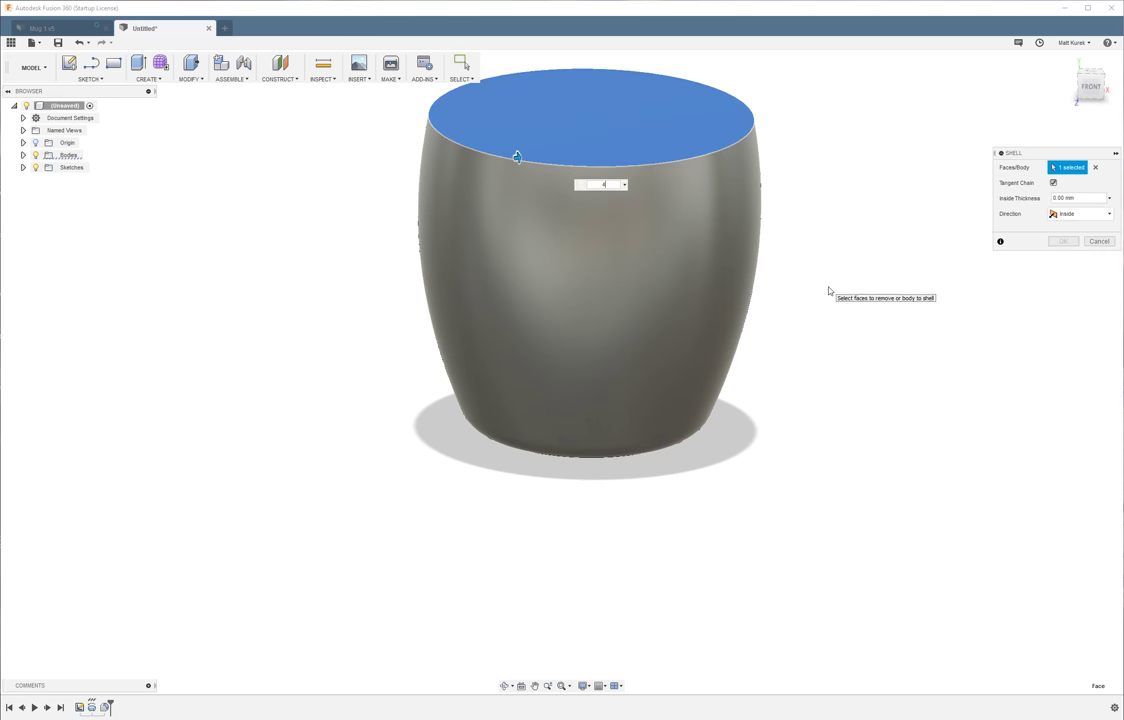
type("3")
key("Return")
key("Return")
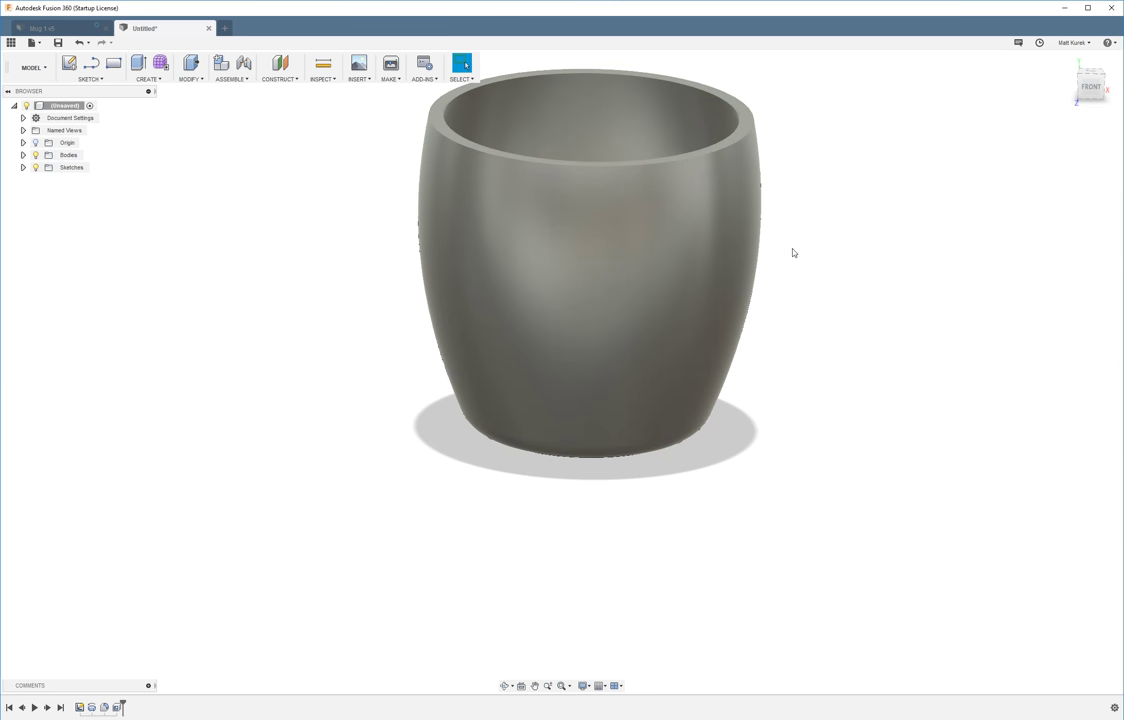
mouse_move(330, 168)
middle_mouse_down("shift")
mouse_move(326, 223)
mouse_move(334, 161)
mouse_move(319, 166)
mouse_move(311, 253)
mouse_move(326, 146)
mouse_move(321, 231)
mouse_move(331, 178)
middle_mouse_up("shift")
middle_click_drag(650, 164, 504, 243, "shift")
- Chamfer the cup's top rim edge at 2 mm
left_click(190, 78)
left_click(196, 115)
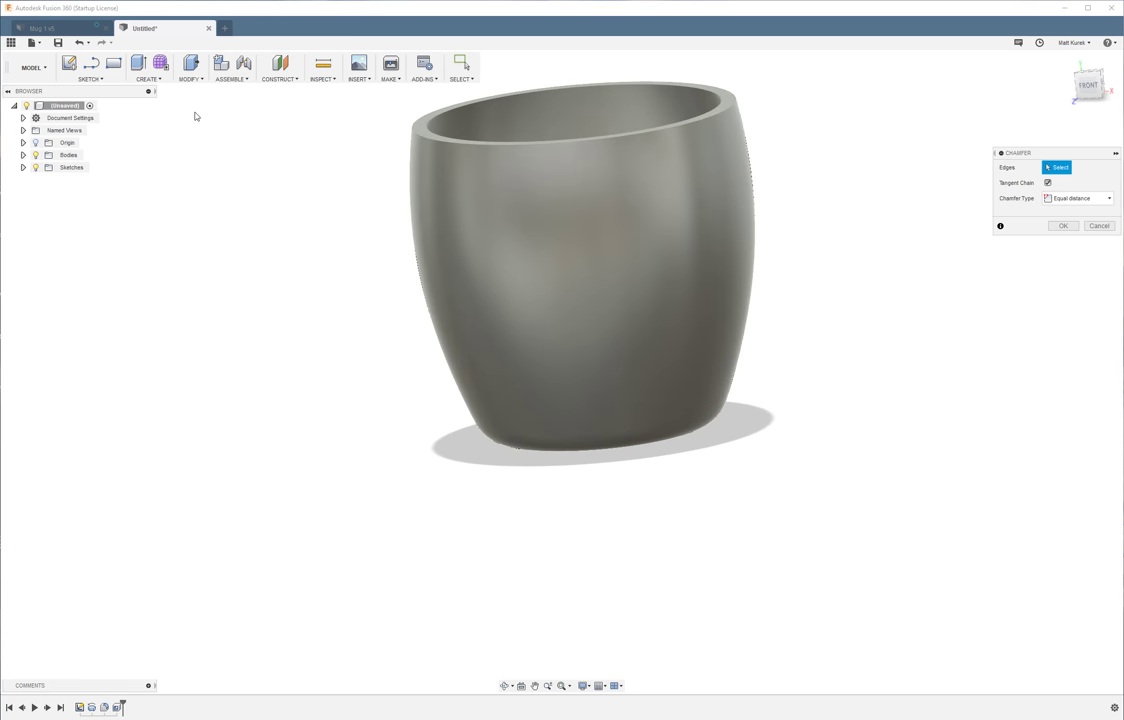
left_click(437, 125)
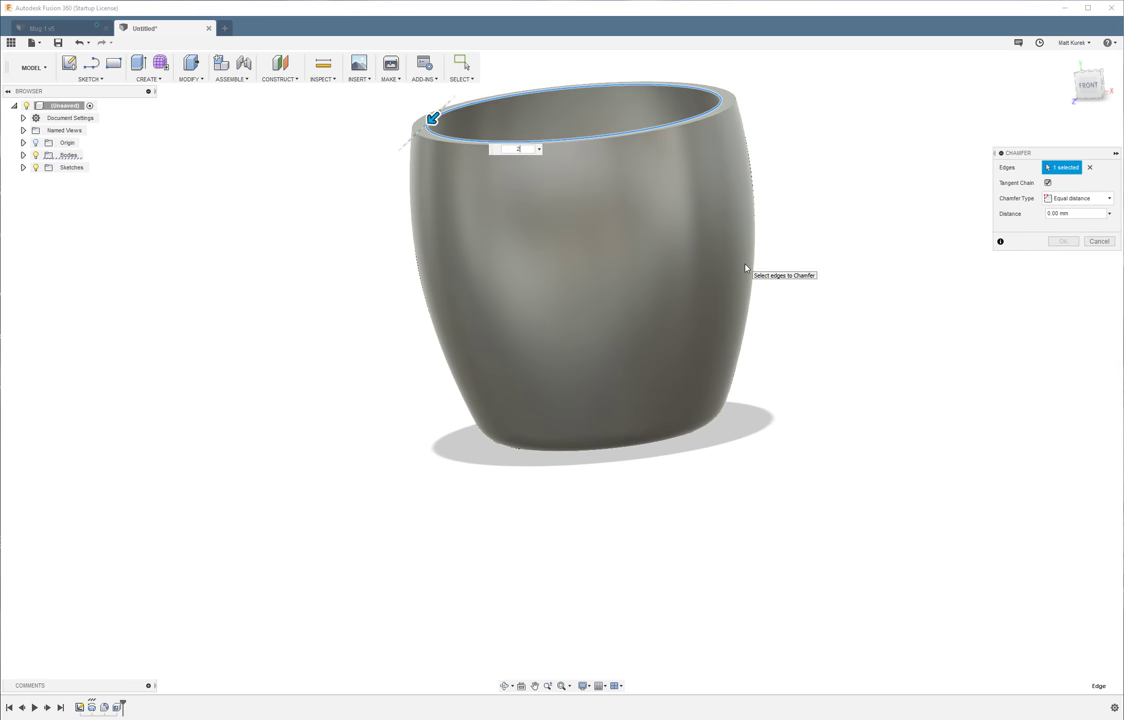
key("Return")
middle_click_drag(745, 268, 681, 485, "shift")
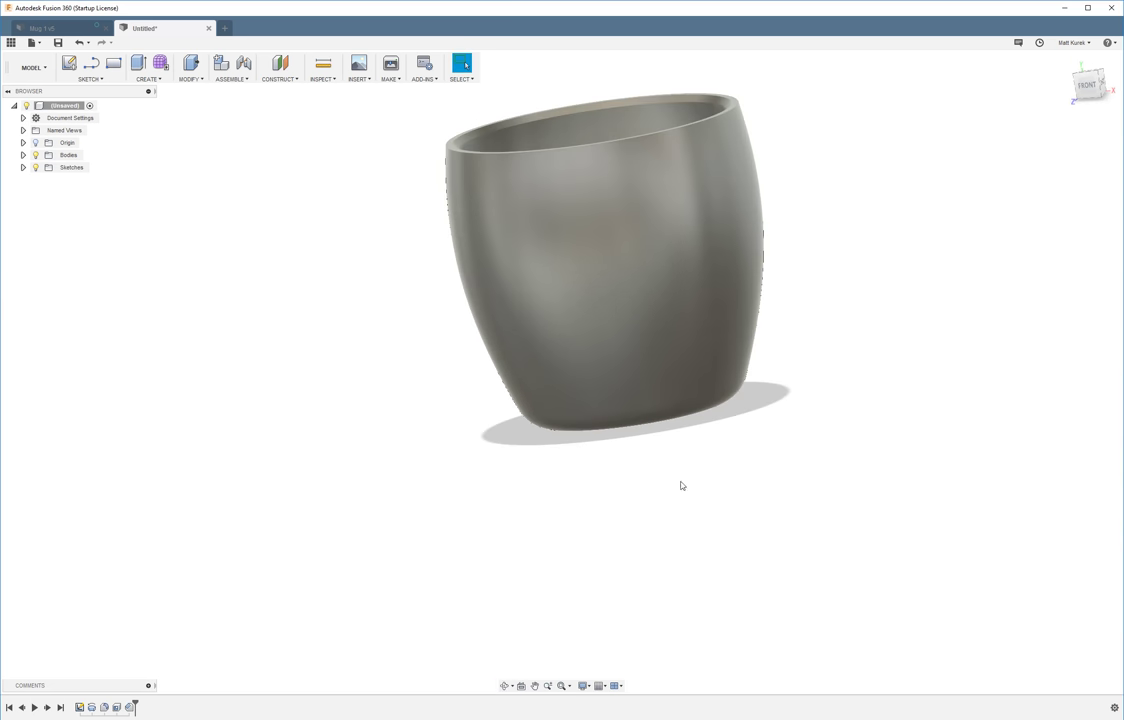
- Switch the visual style to Shaded with Visible Edges Only and return to the home view
left_click(583, 686)
mouse_move(612, 596)
left_click(732, 616)
mouse_move(851, 222)
middle_mouse_down("shift")
mouse_move(853, 261)
mouse_move(871, 221)
mouse_move(812, 212)
middle_mouse_up("shift")
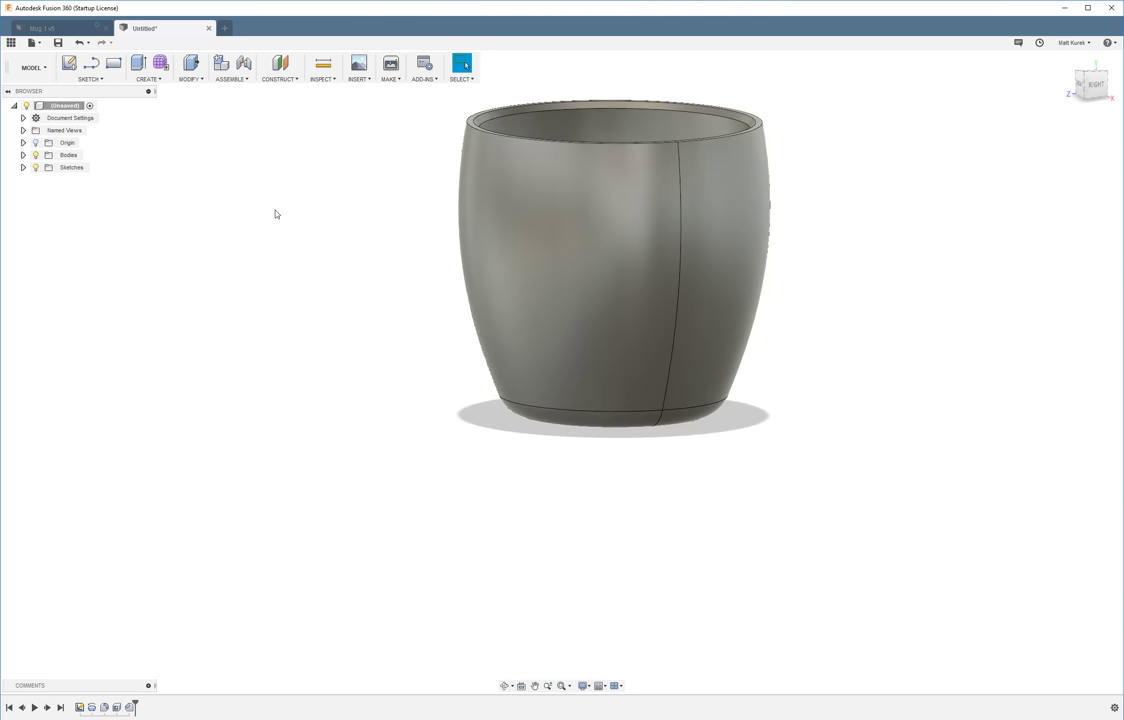
left_click(1068, 61)
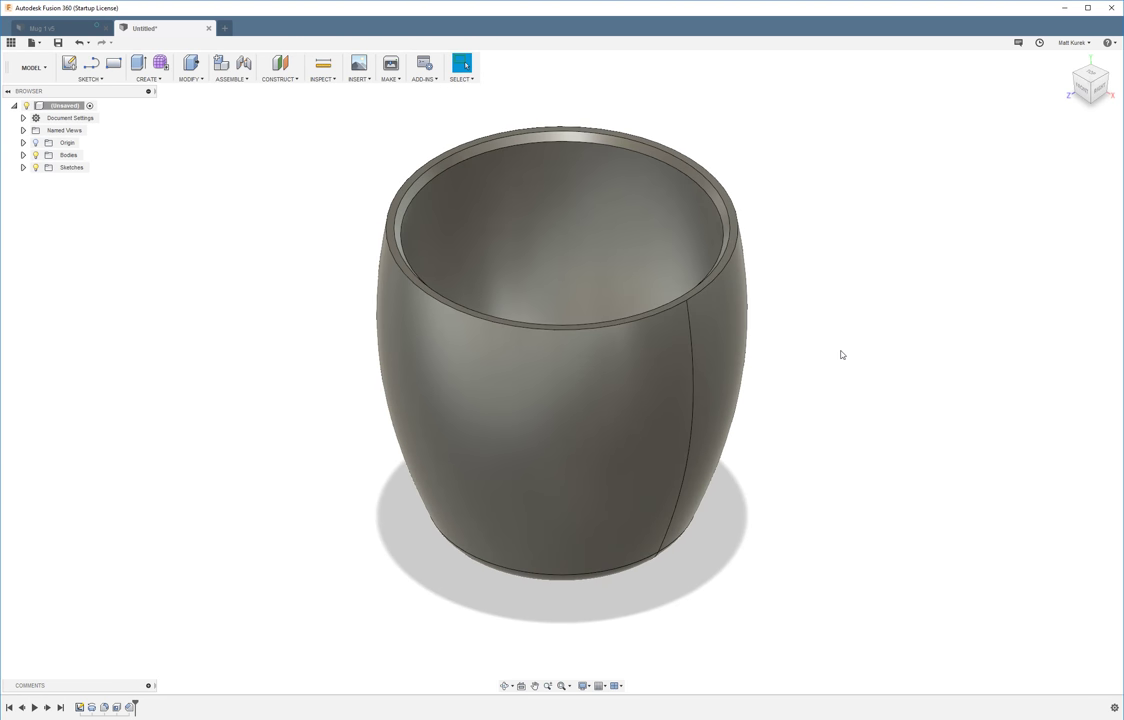
- Start a sketch on the front origin plane and pick the Control Point Spline tool
key("s")
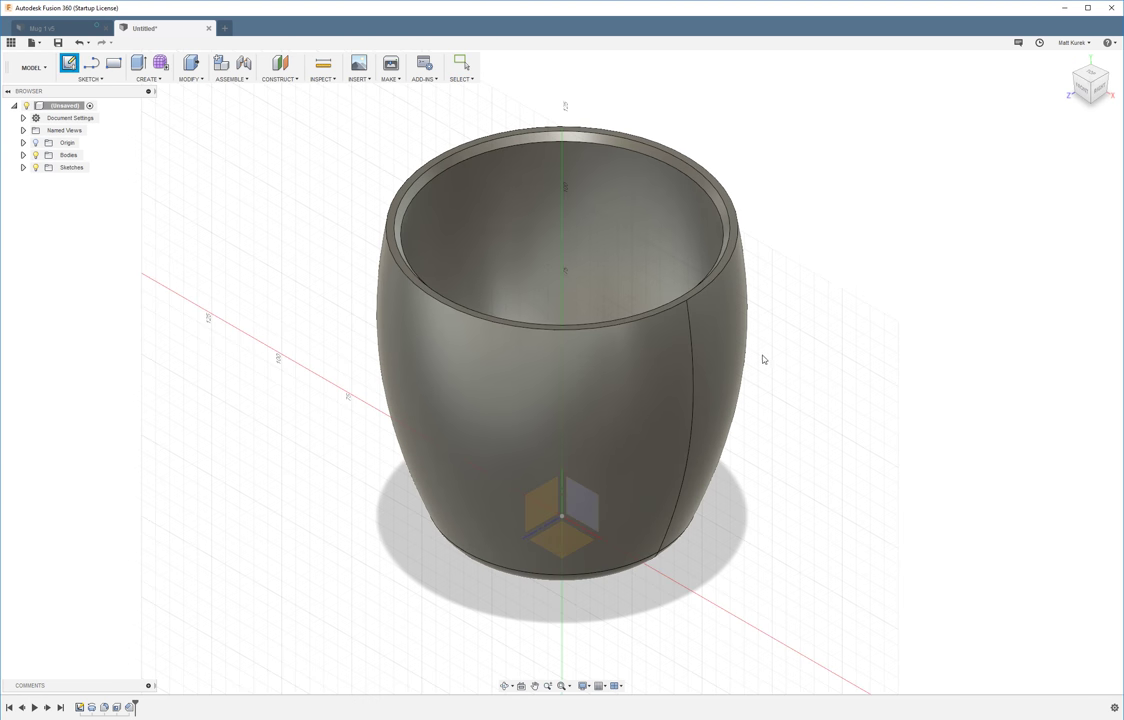
left_click(590, 514)
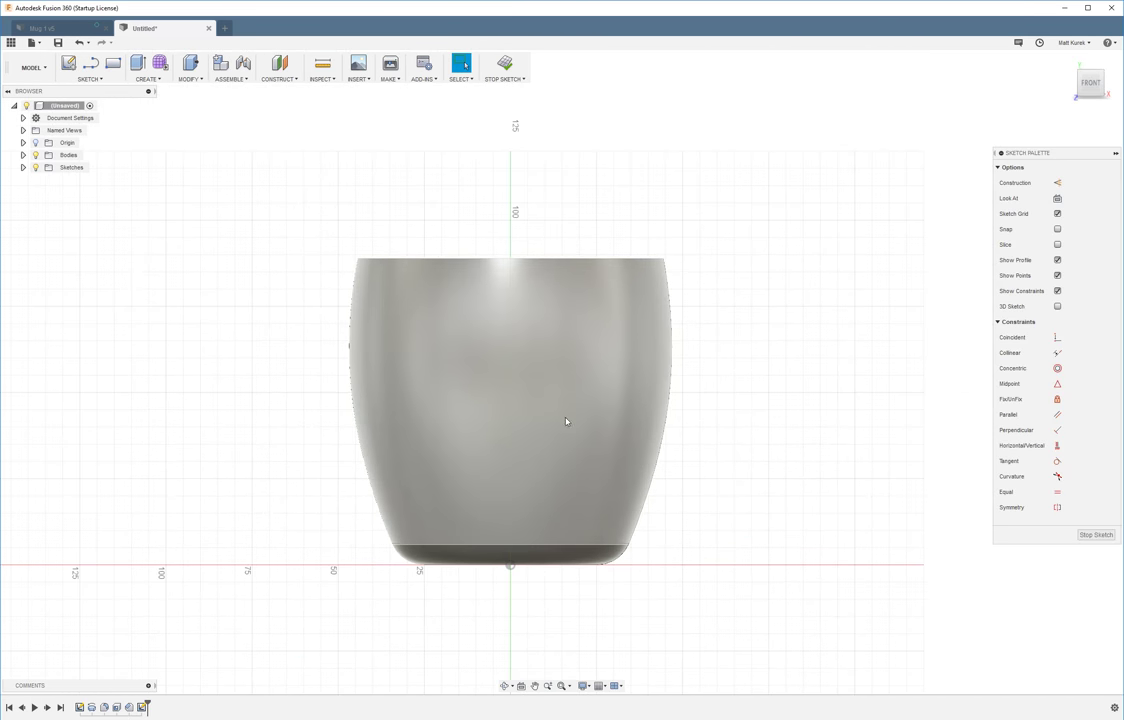
left_click(88, 79)
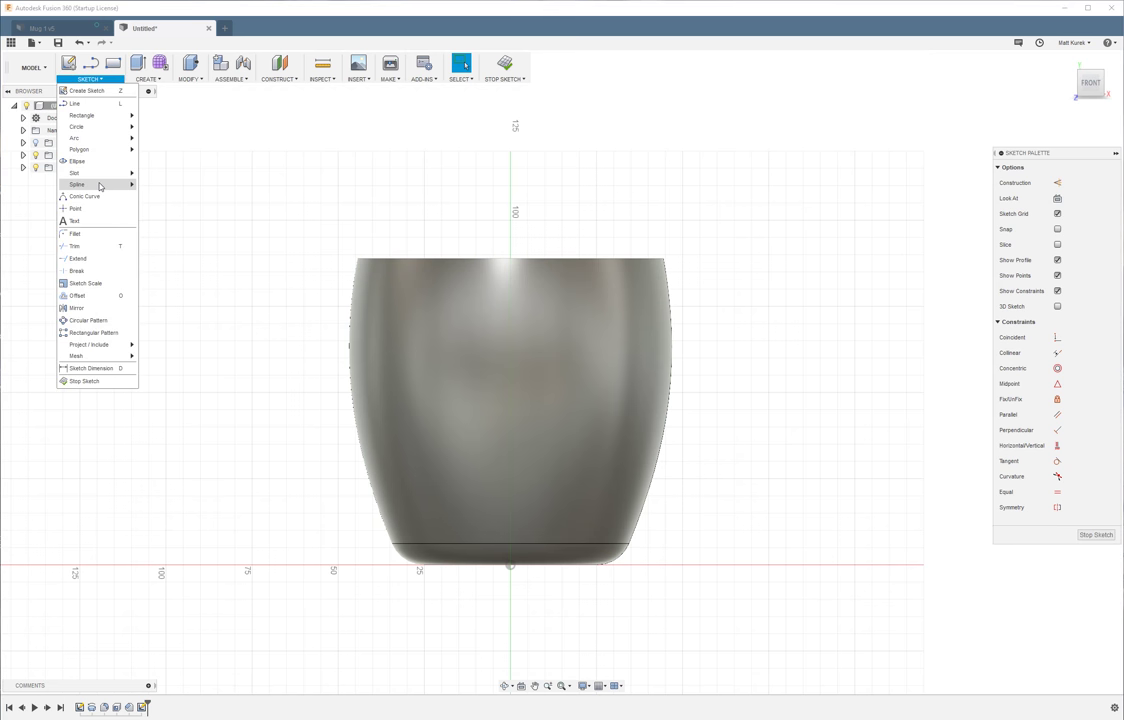
mouse_move(128, 184)
left_click(177, 198)
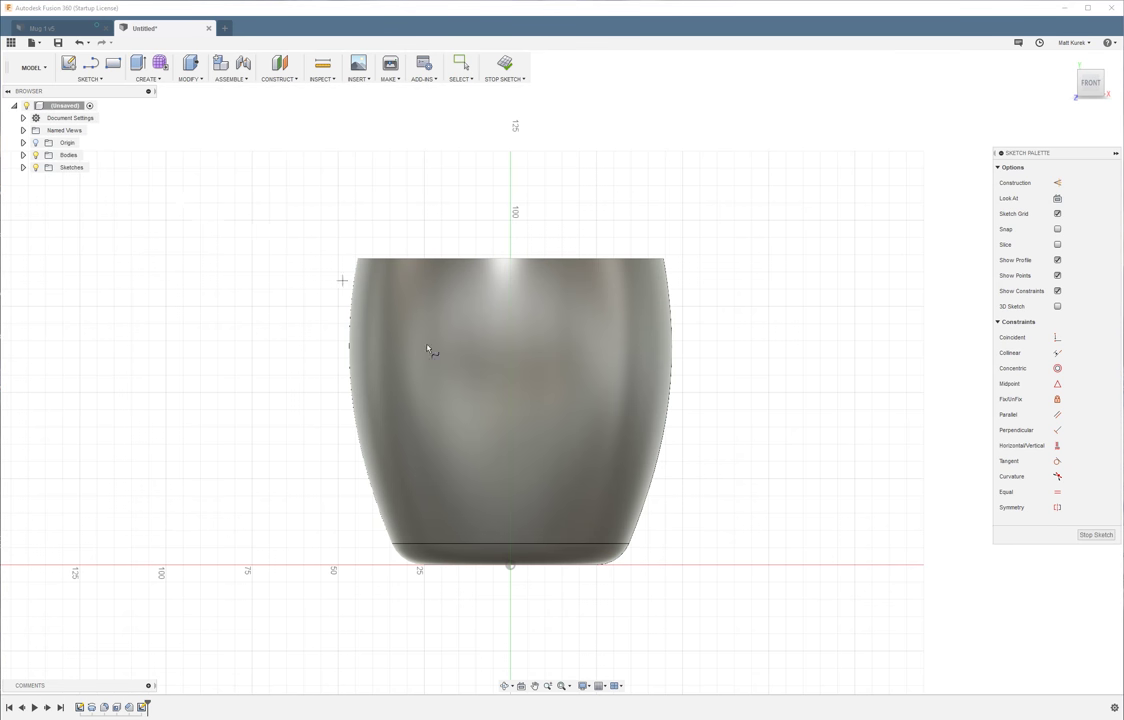
- Set the visual style to Shaded with Hidden Edges
left_click(583, 686)
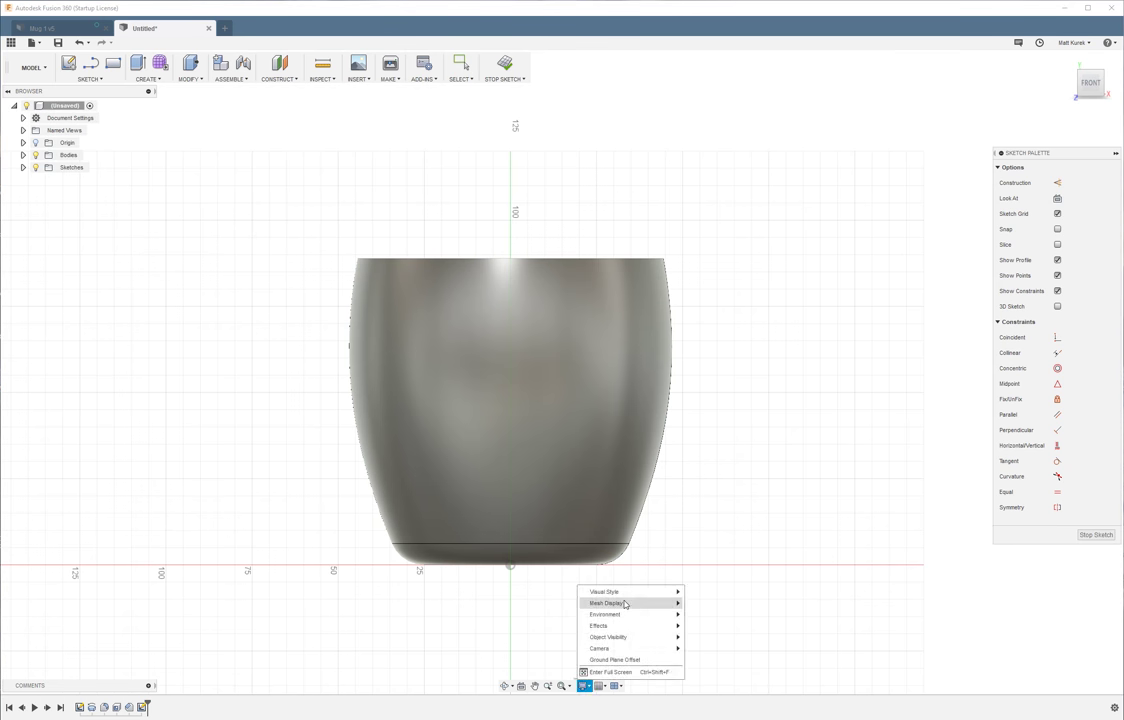
mouse_move(634, 592)
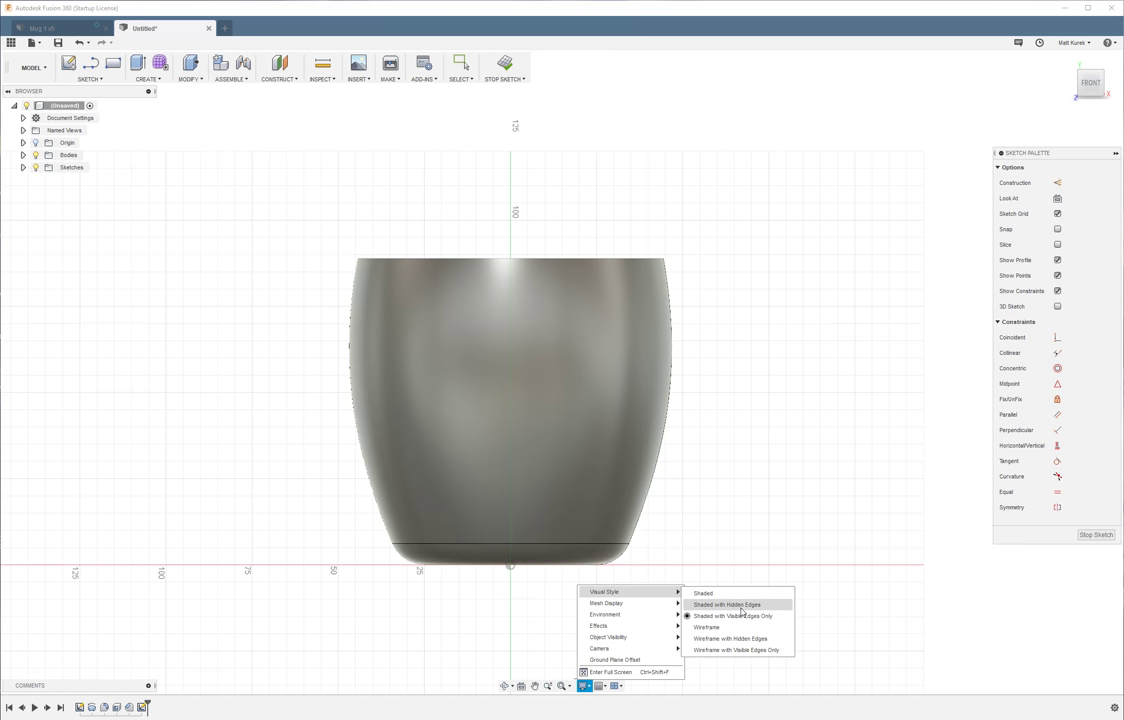
left_click(741, 606)
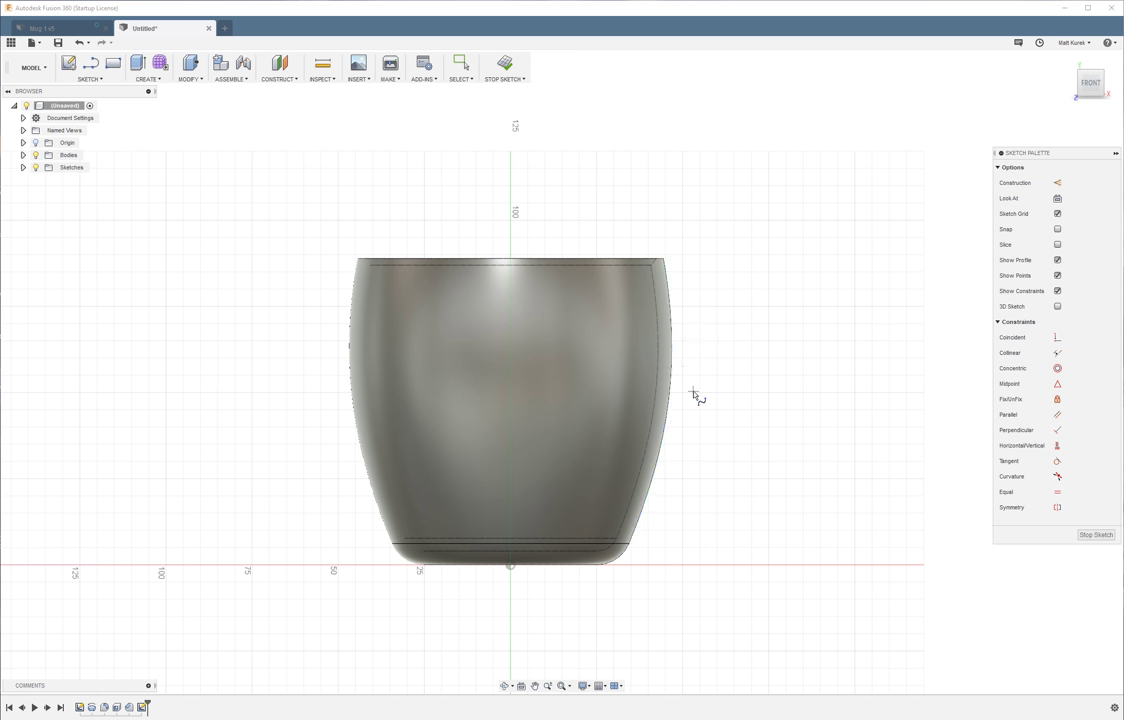
- Draw the handle spline from the mug's lower side, out and around, back to near the rim
scroll(797, 419, "up", 2)
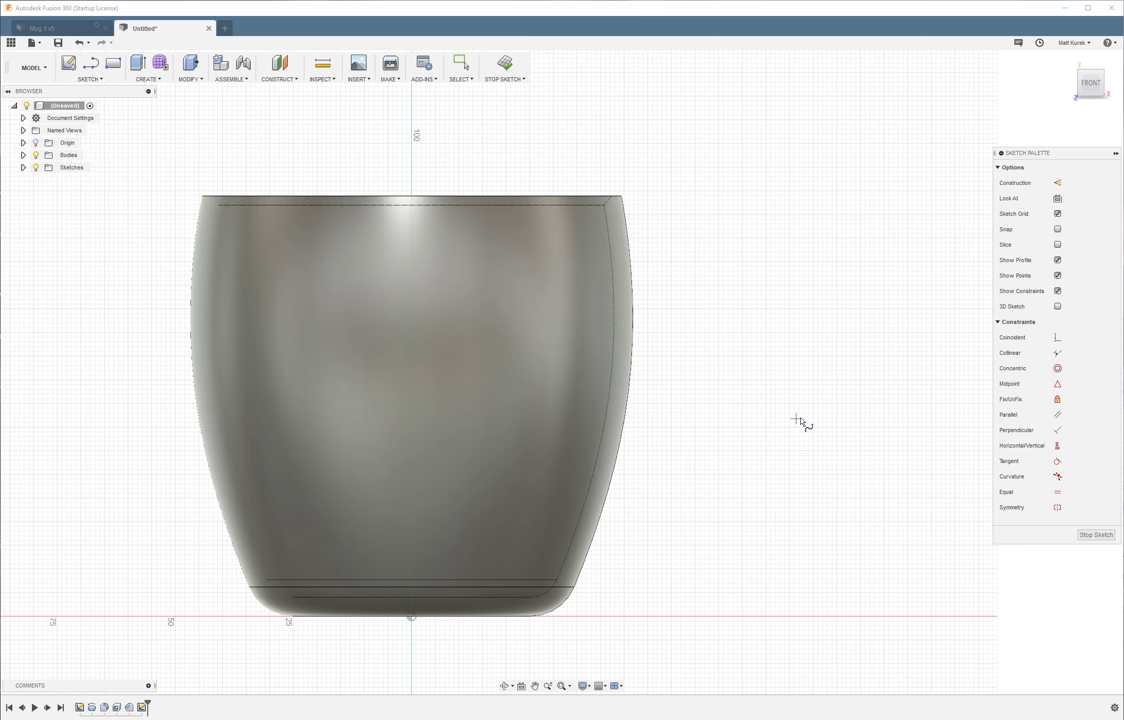
left_click(578, 551)
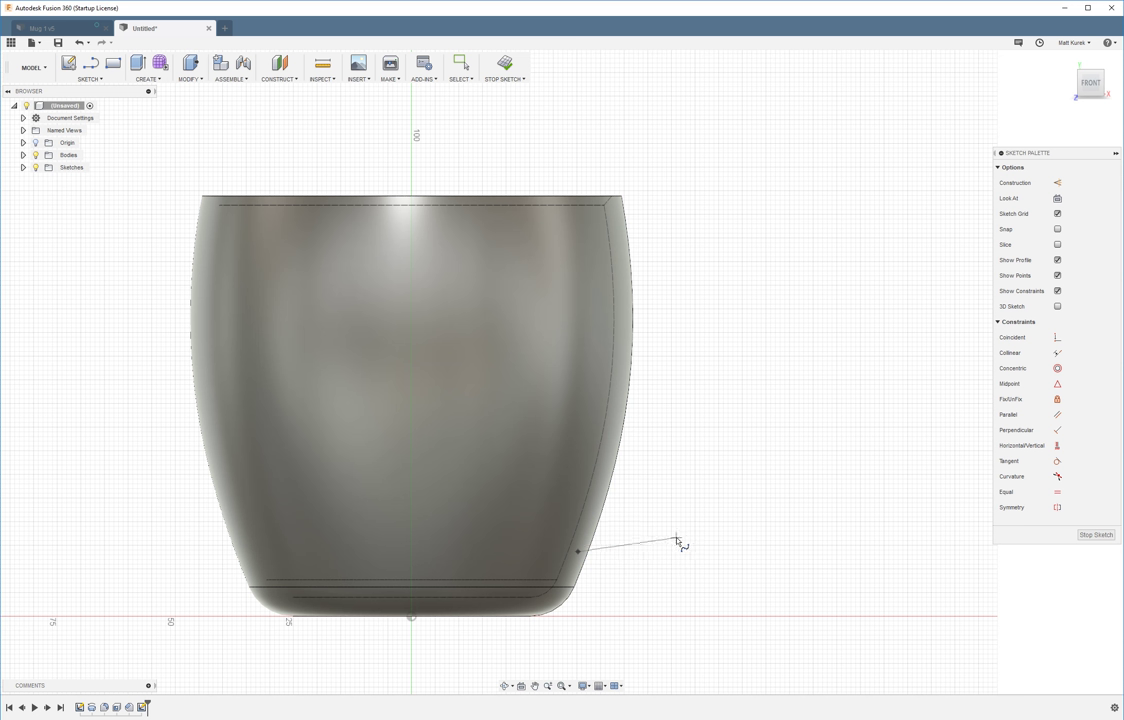
left_click_drag(677, 540, 785, 440)
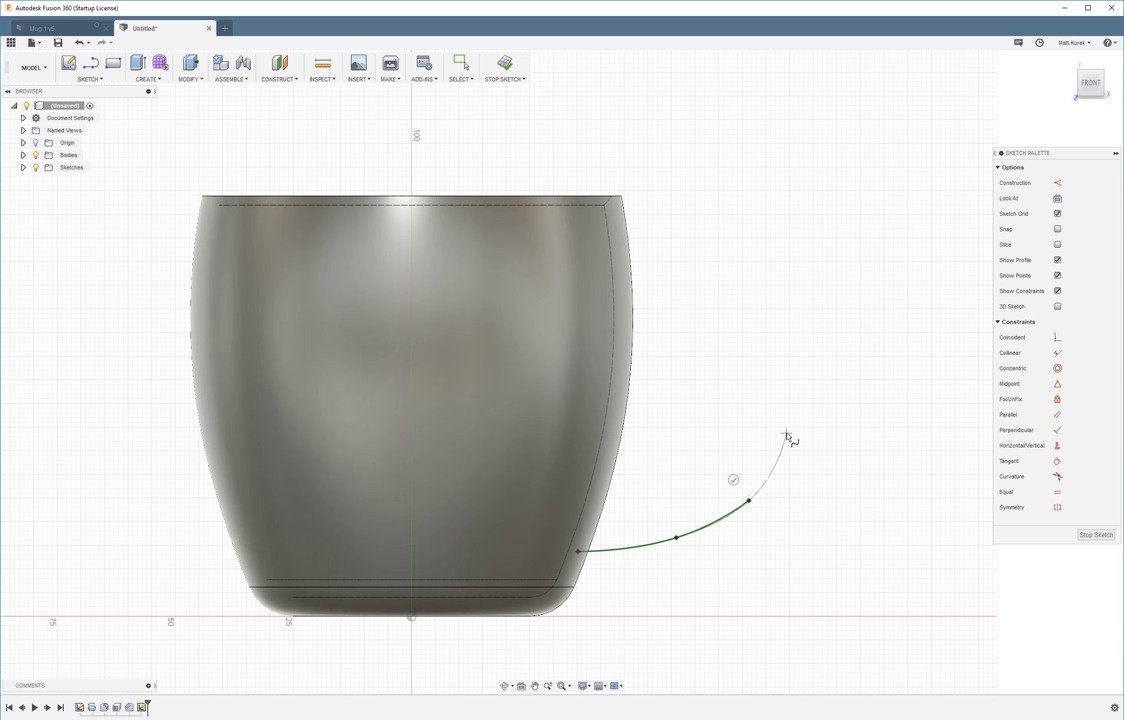
left_click(787, 425)
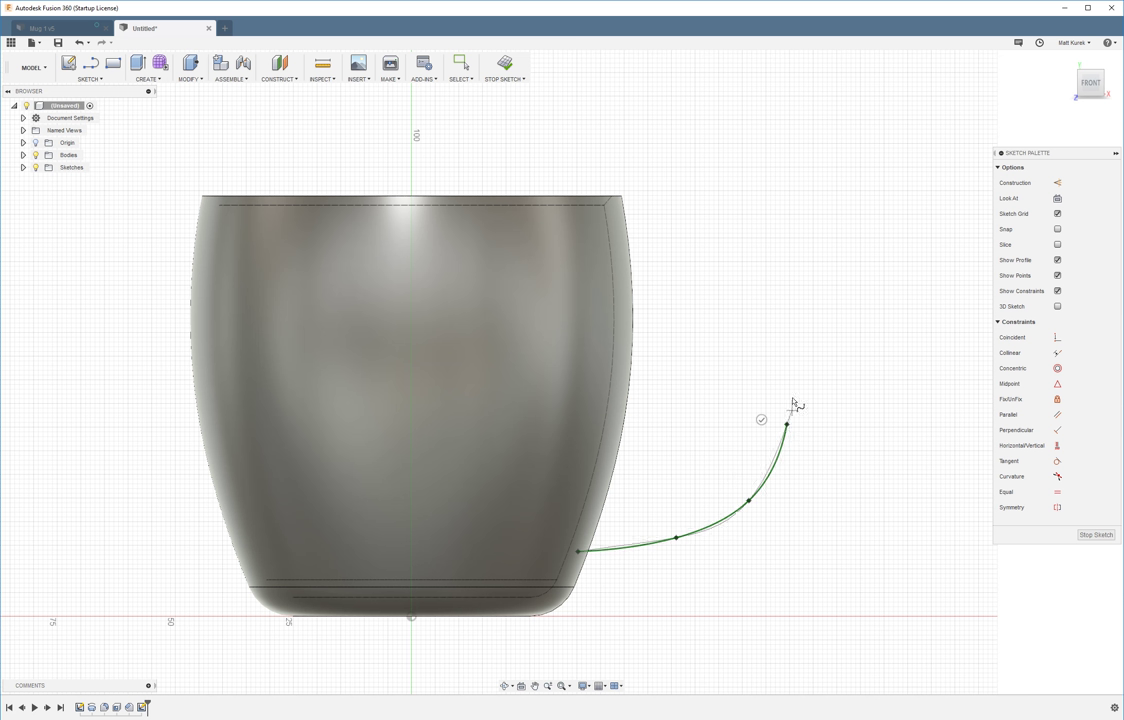
left_click(792, 318)
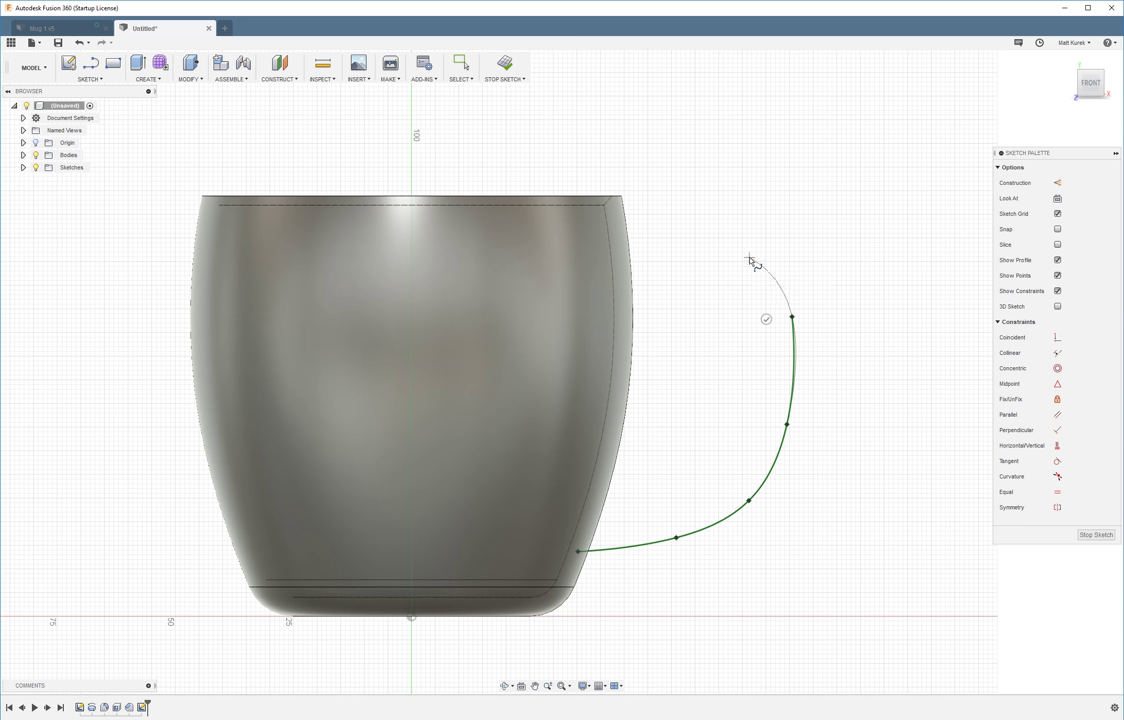
left_click(746, 259)
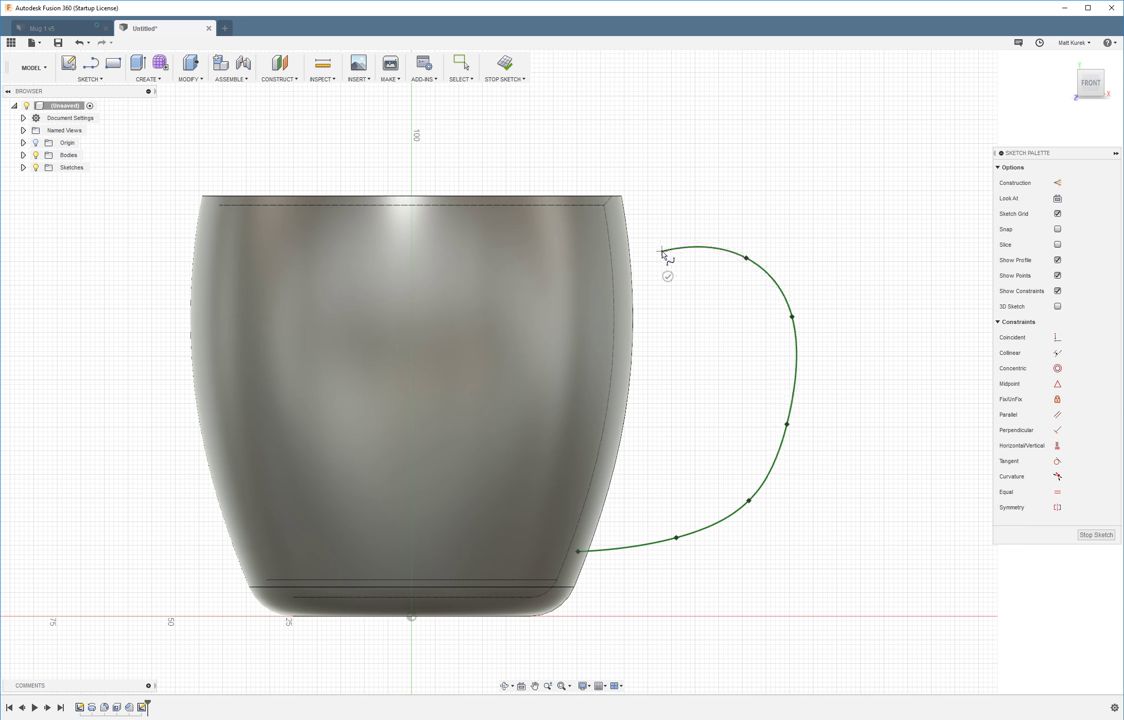
left_click(662, 251)
double_click(622, 267)
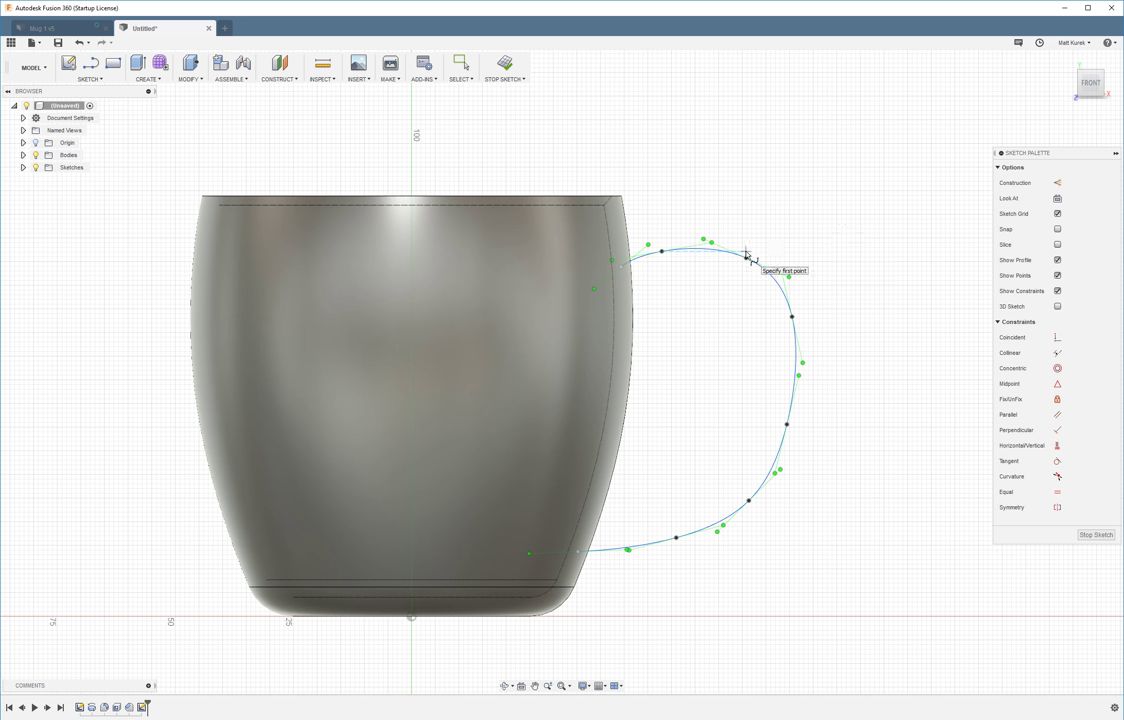
key("Escape")
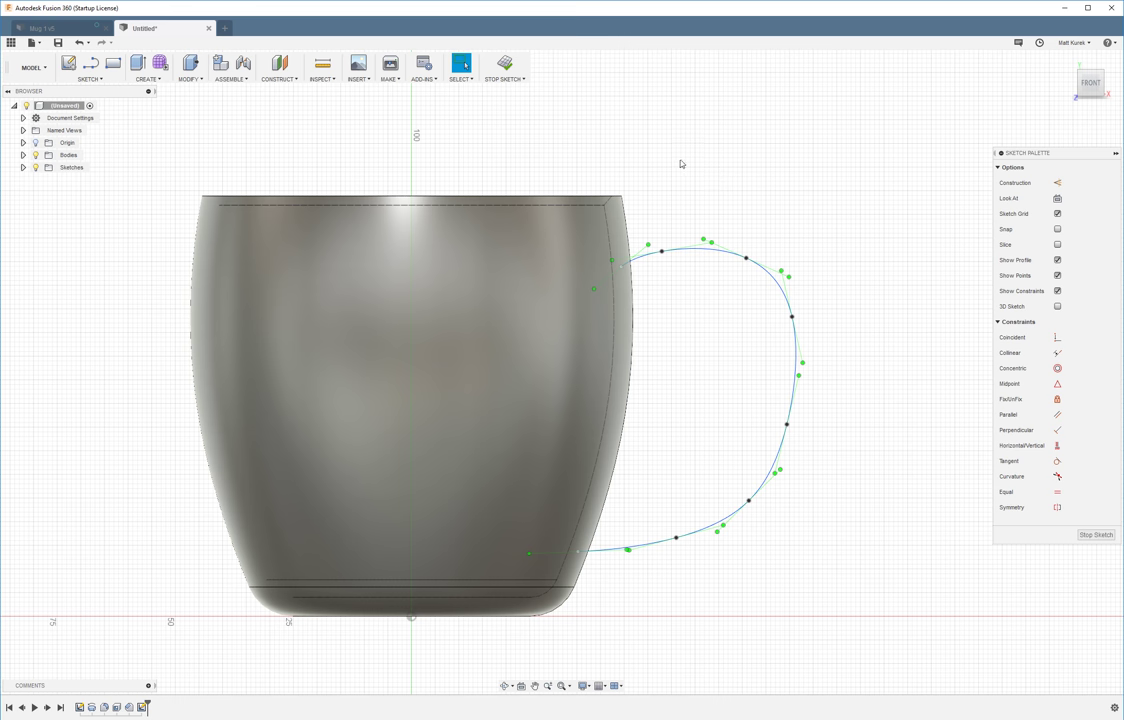
- Finish the handle path sketch
middle_click_drag(681, 164, 604, 153, "shift")
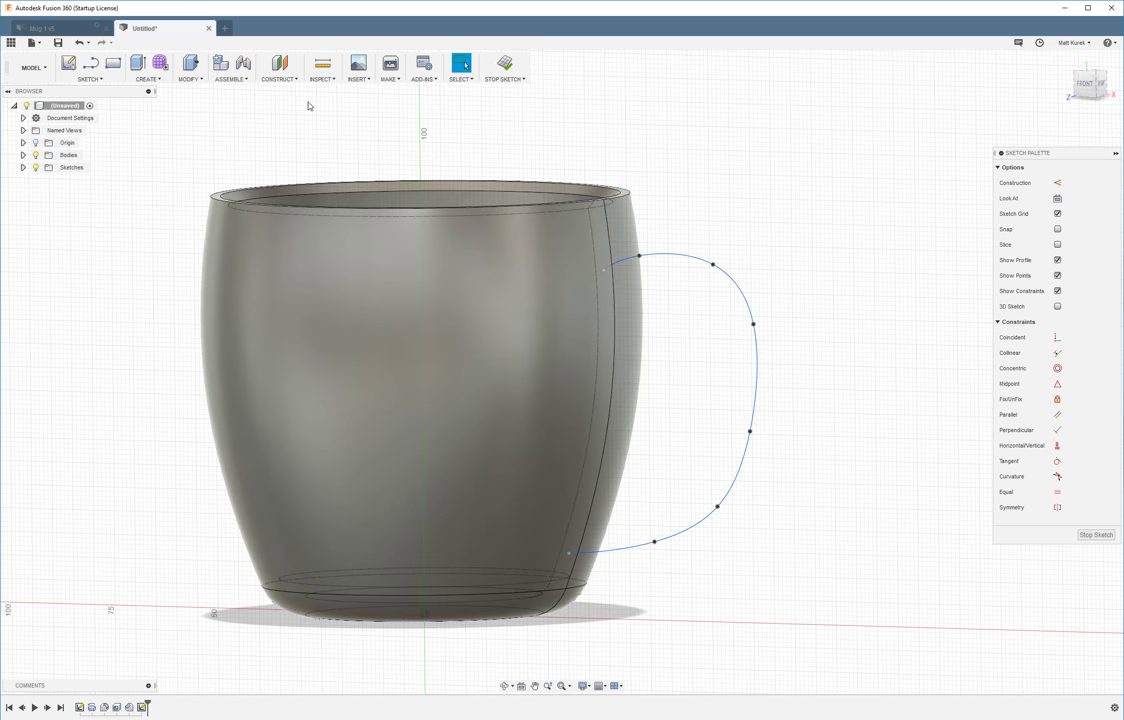
left_click(280, 79)
left_click(505, 65)
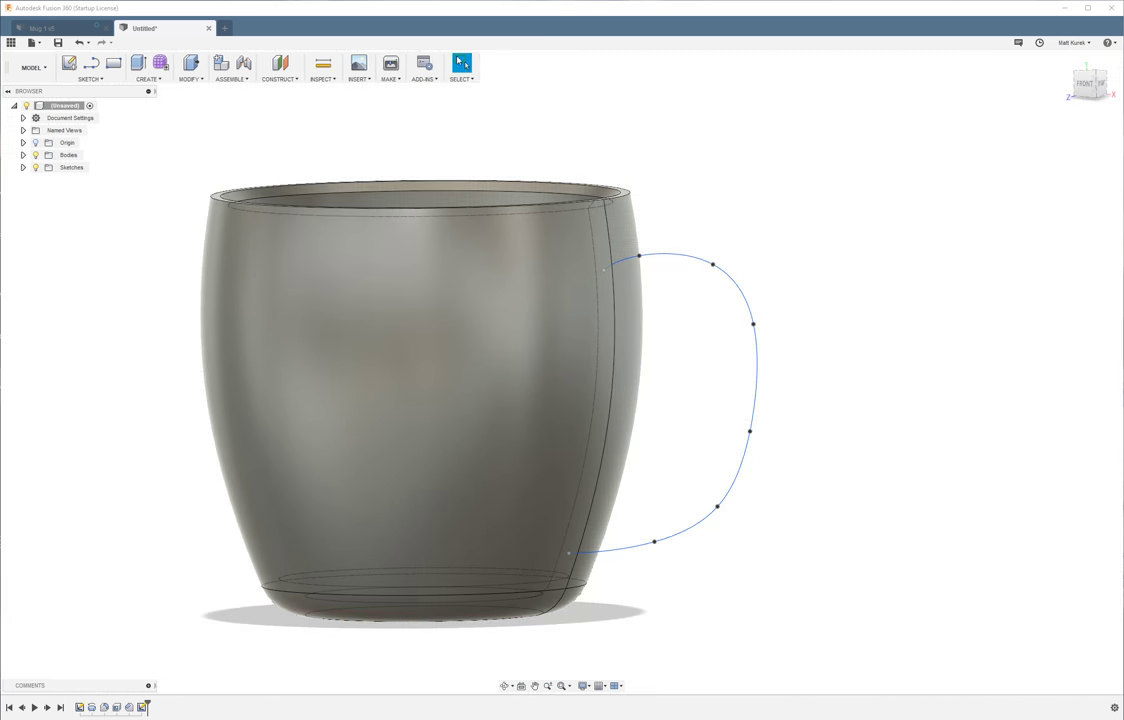
- Create Plane1 tangent to the mug's outer face at the handle curve's upper end
left_click(280, 79)
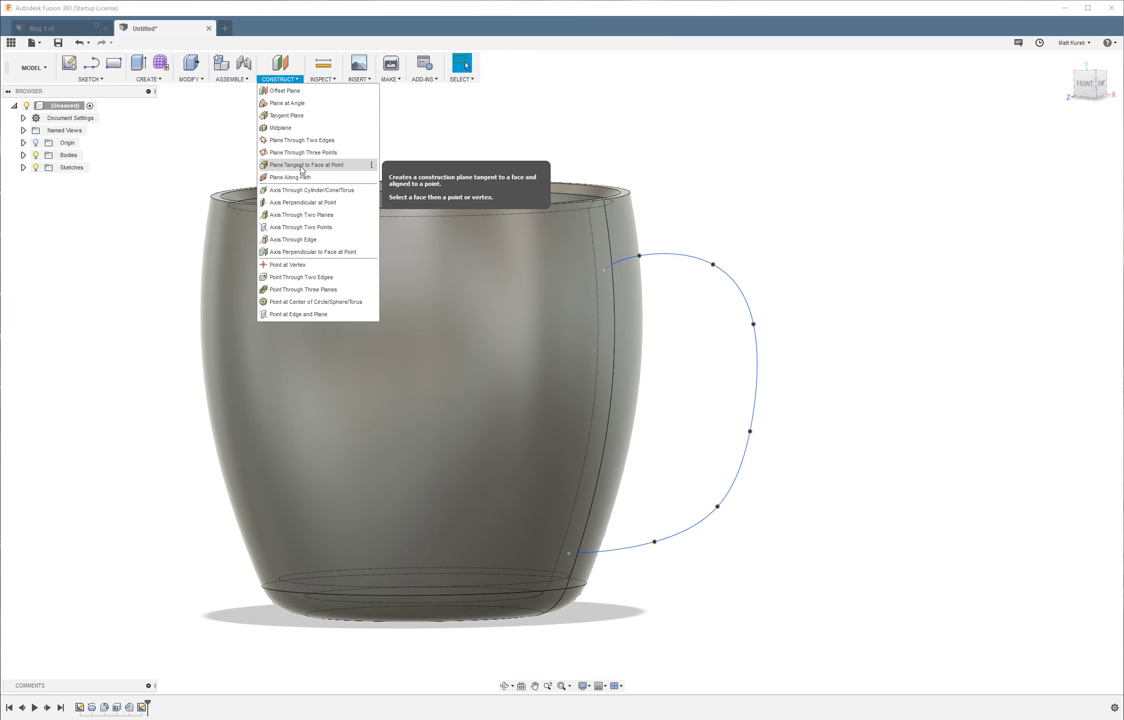
left_click(302, 166)
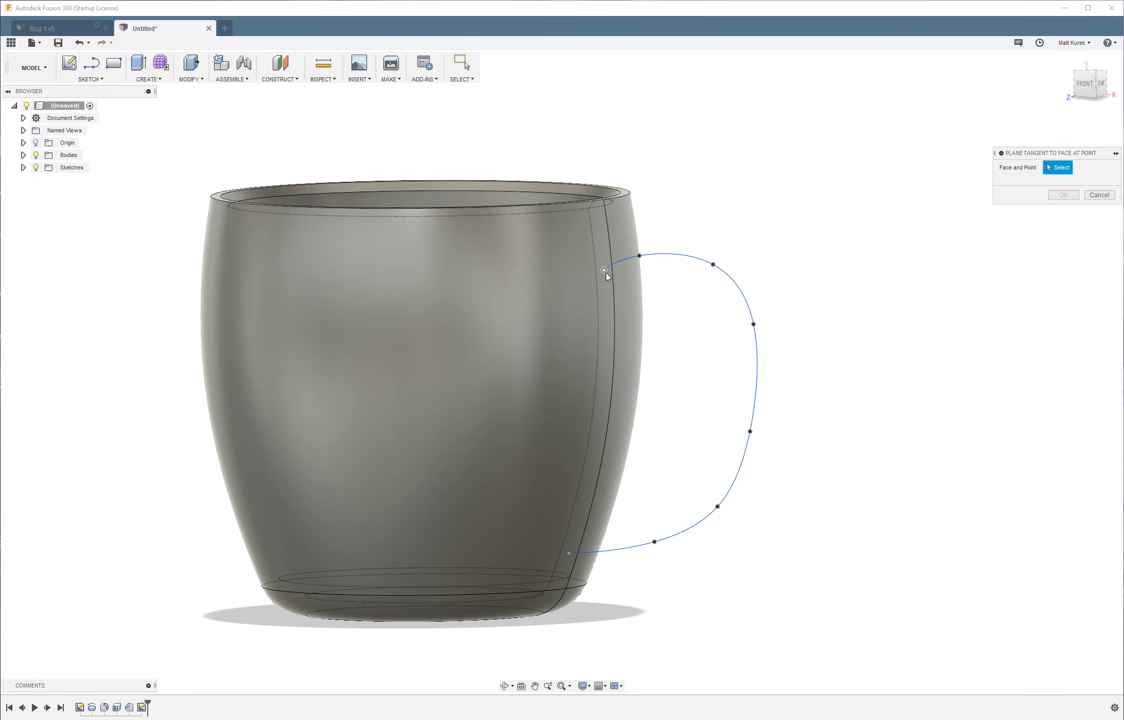
left_click(605, 271)
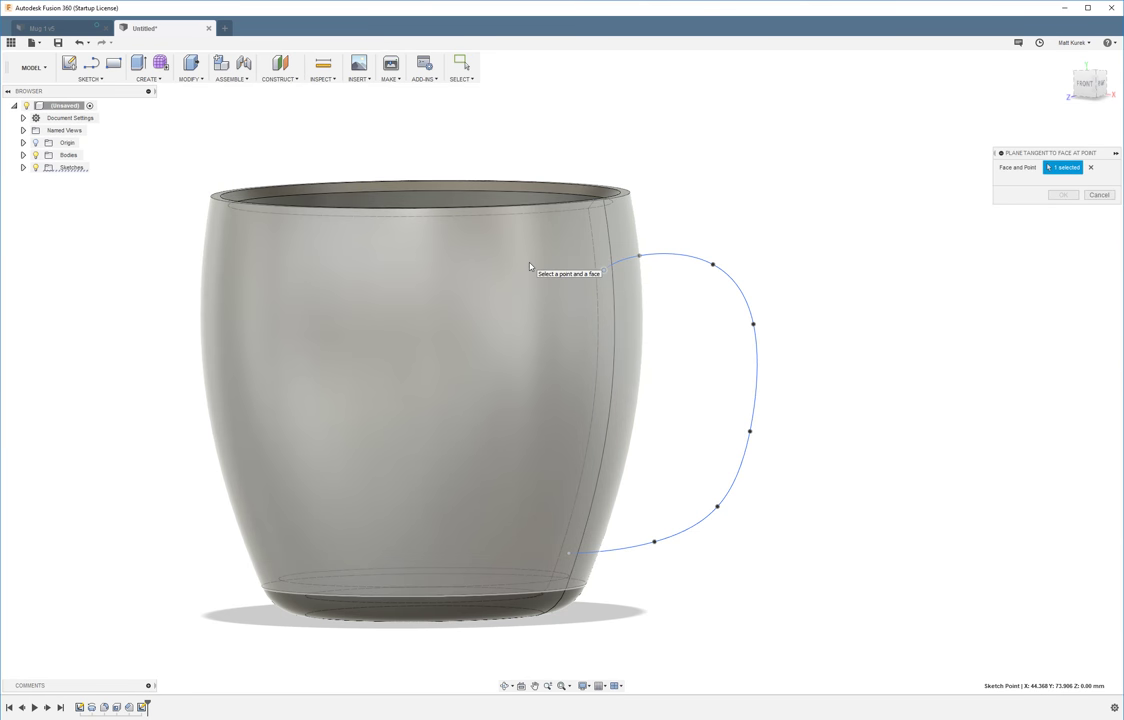
left_click(530, 266)
middle_click_drag(853, 221, 828, 222, "shift")
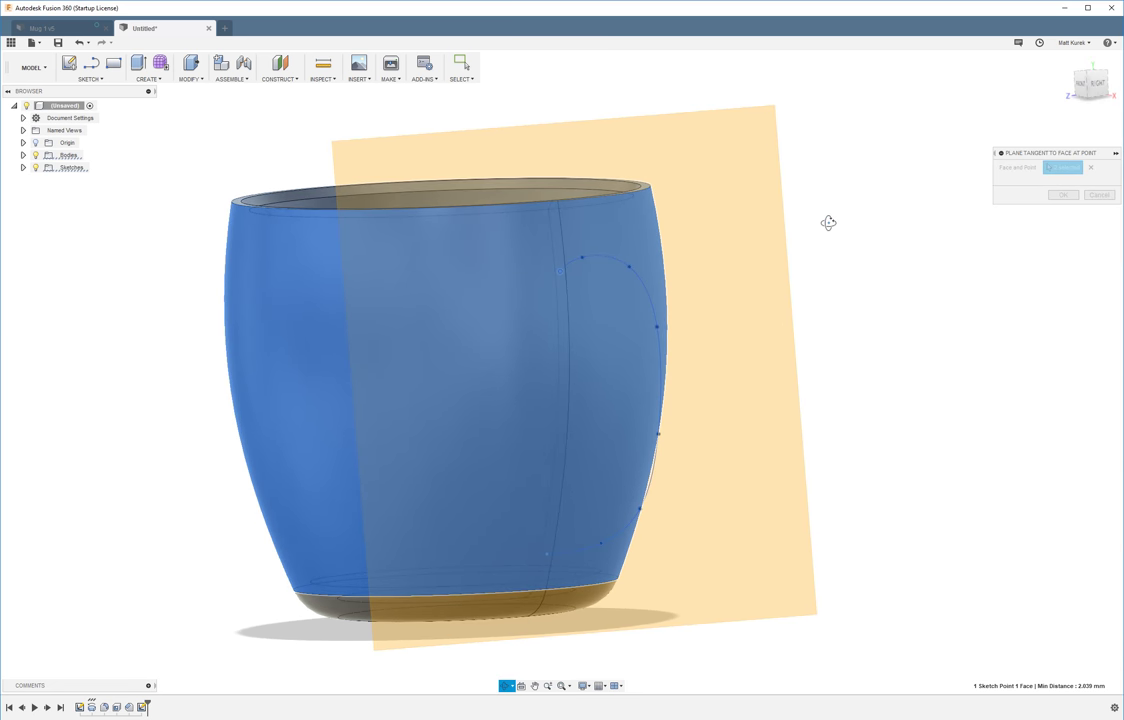
left_click(1062, 195)
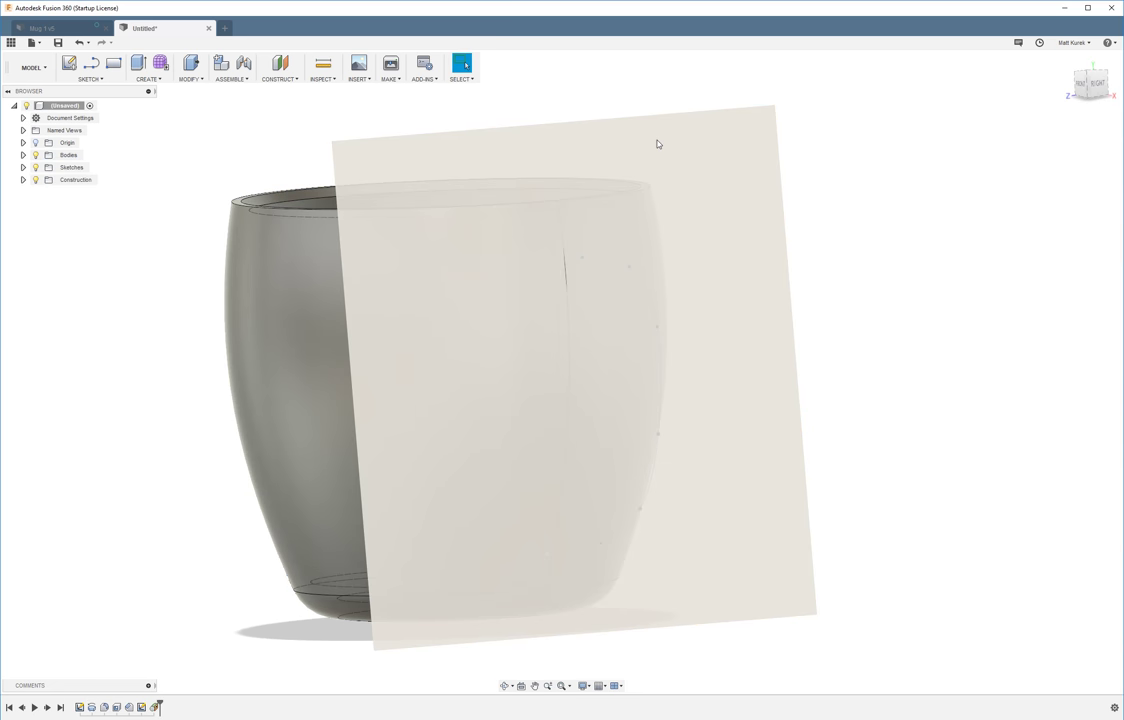
left_click(657, 144)
- Offset the tangent plane by -2 mm
left_click(281, 82)
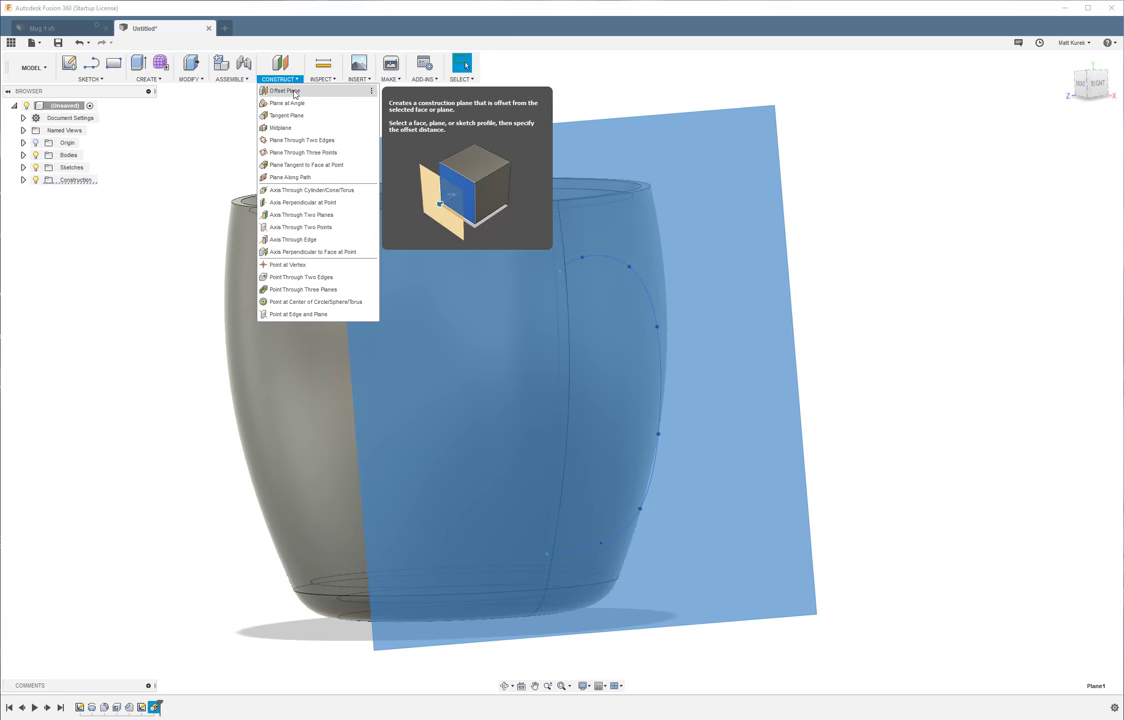
left_click(294, 94)
middle_click_drag(740, 280, 769, 208, "shift")
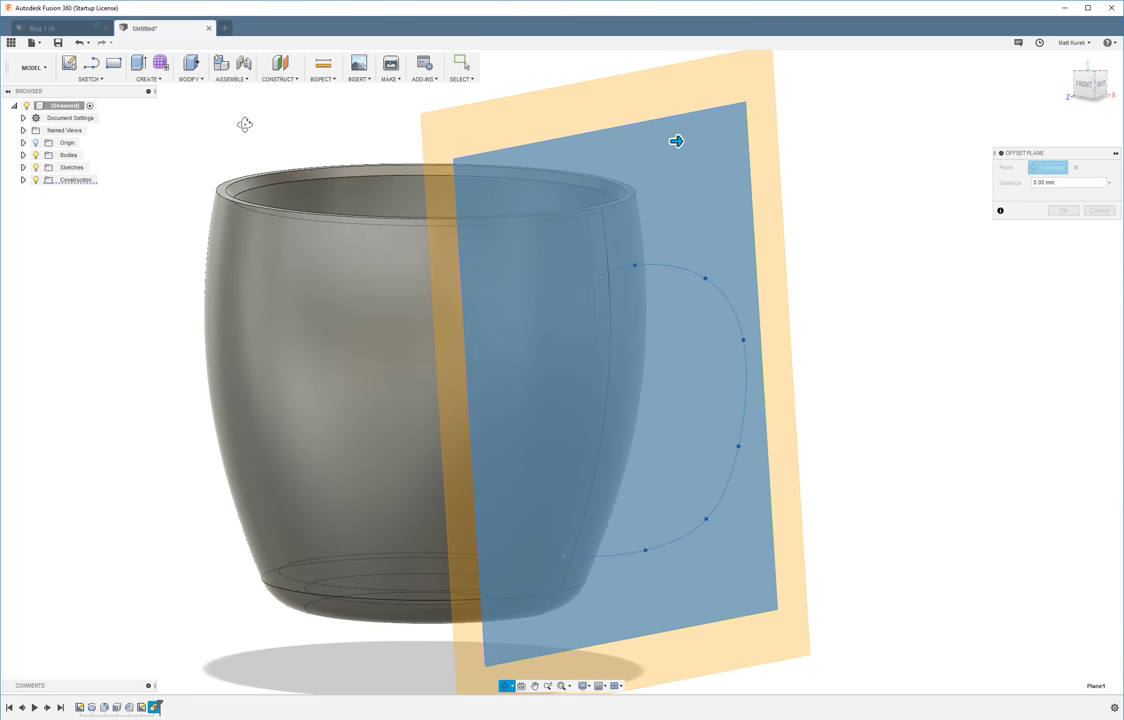
type("-2")
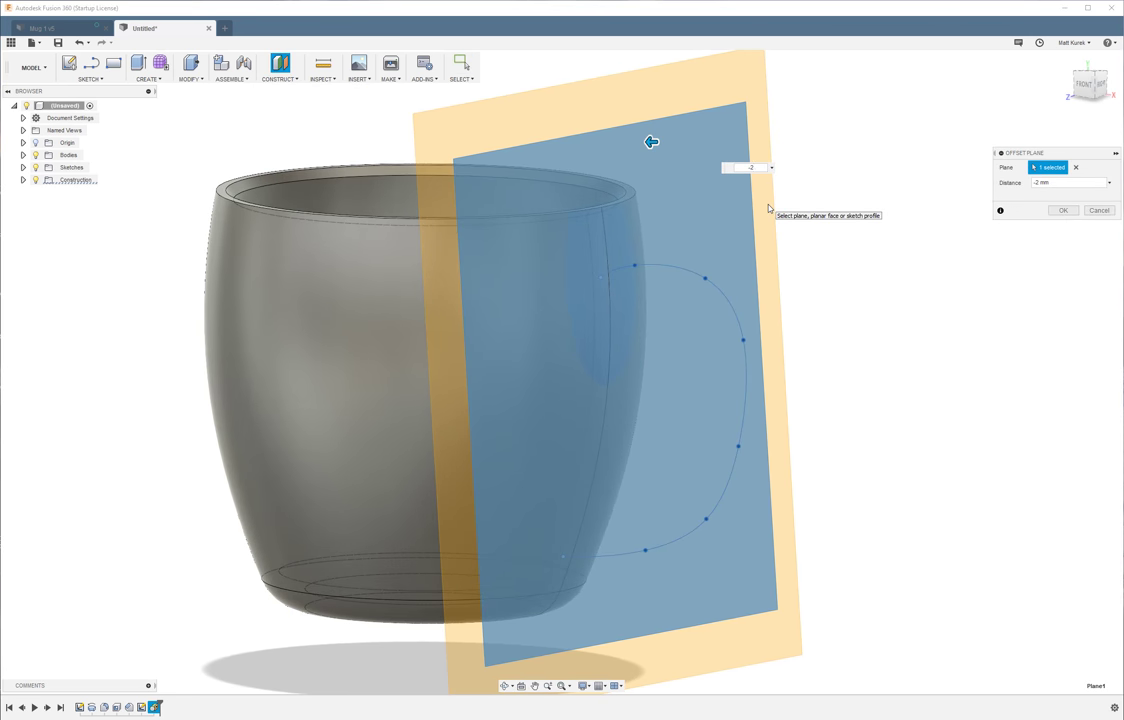
left_click(1063, 210)
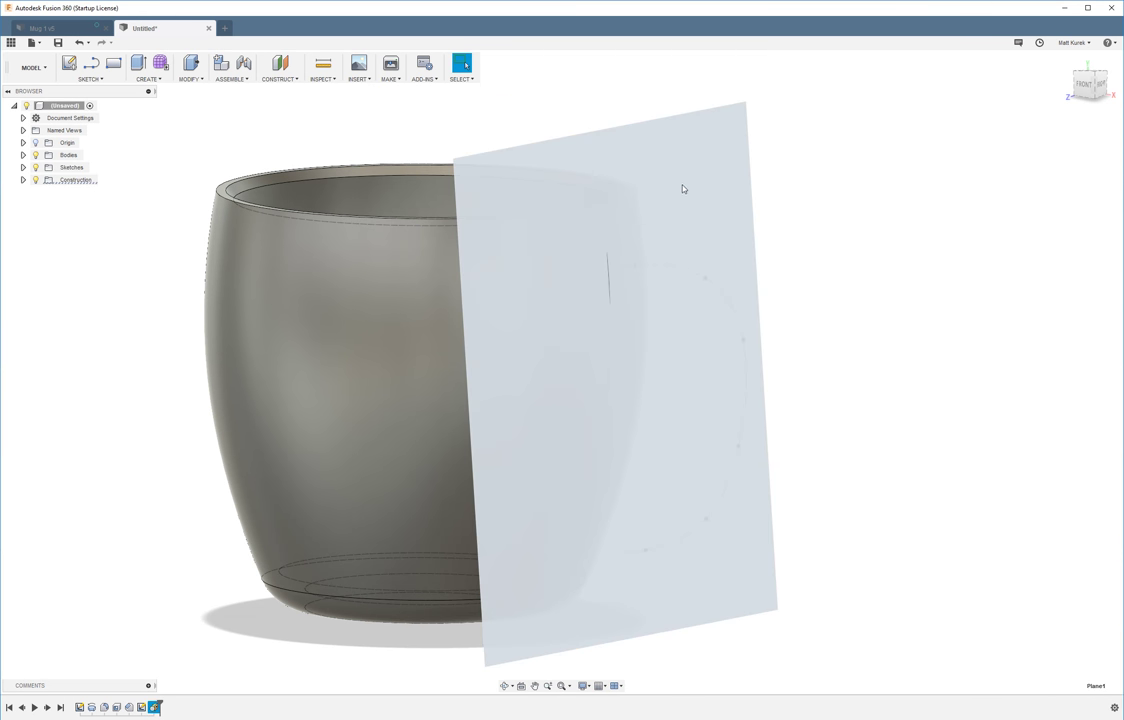
- Sketch a centre rectangle on the offset plane, centred on the sketch origin
left_click(685, 190)
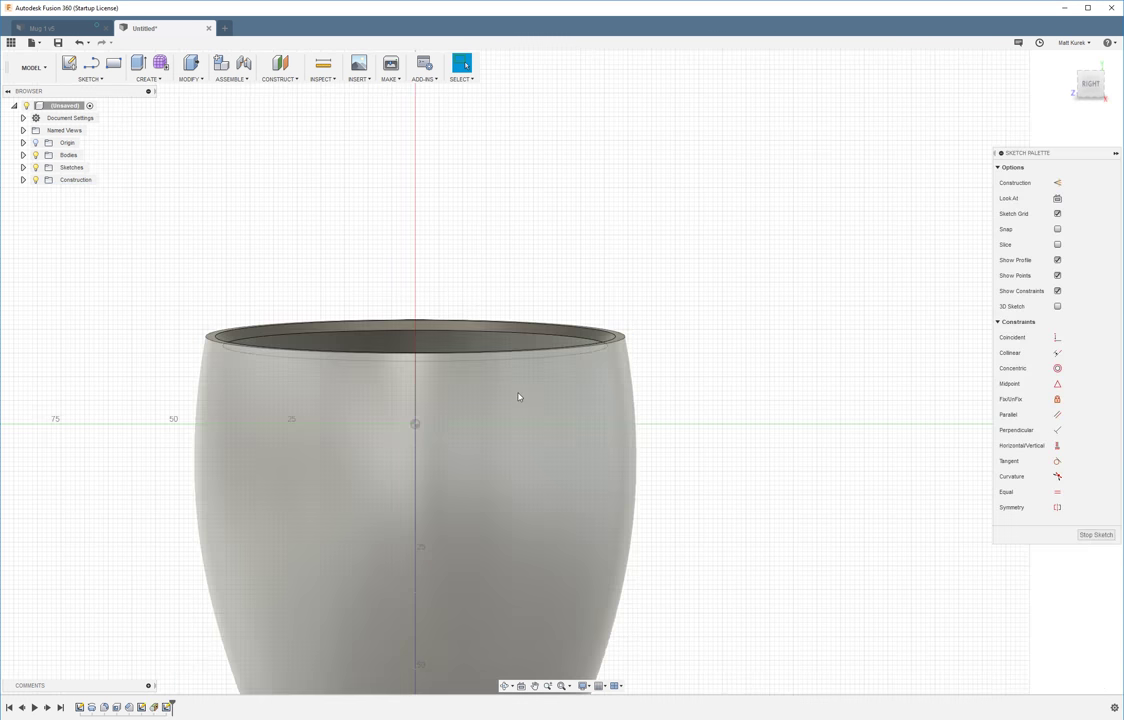
scroll(168, 452, "up", 5)
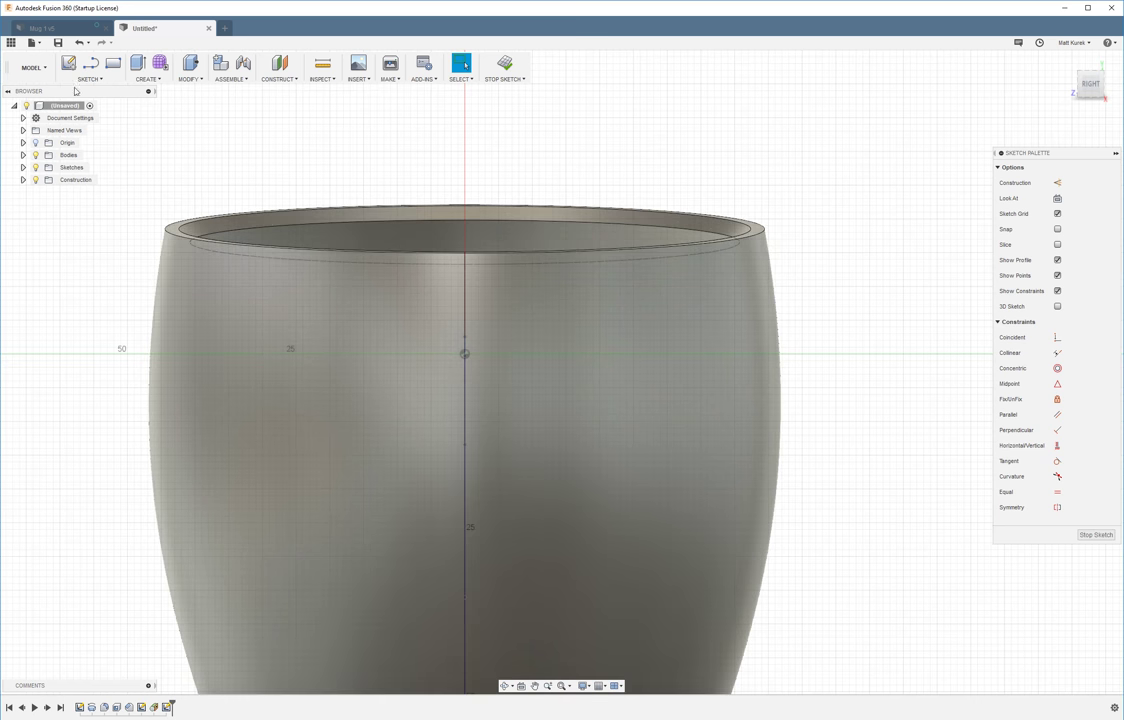
left_click(88, 79)
mouse_move(90, 115)
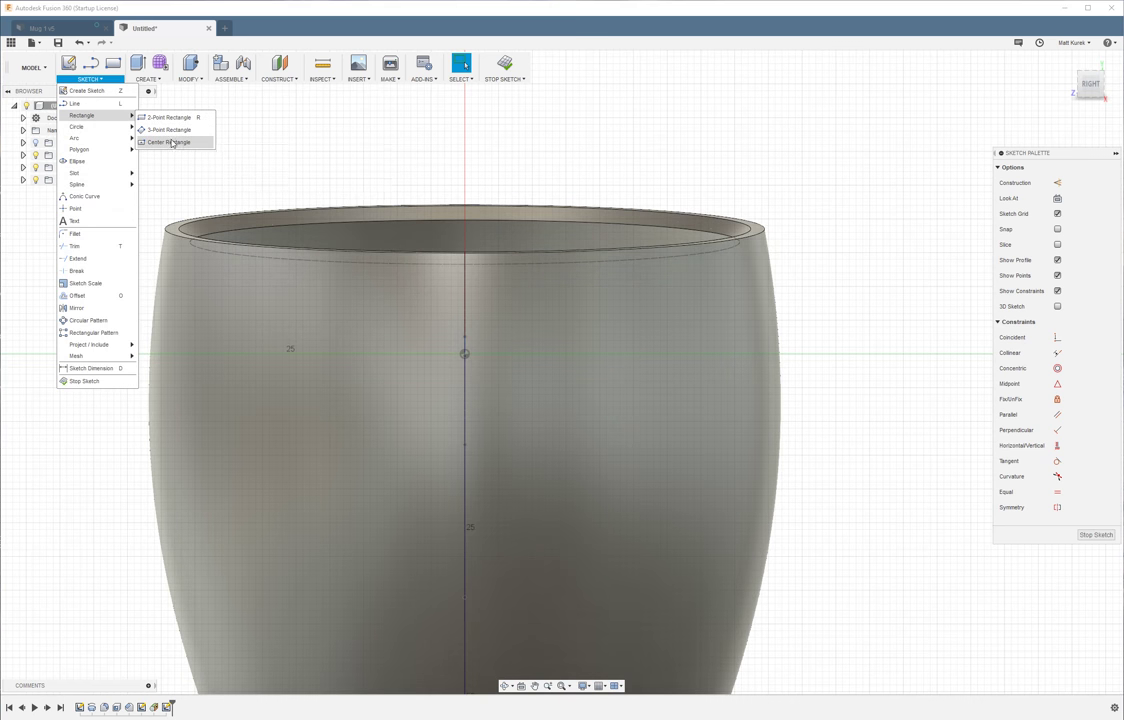
left_click(160, 131)
left_click(465, 354)
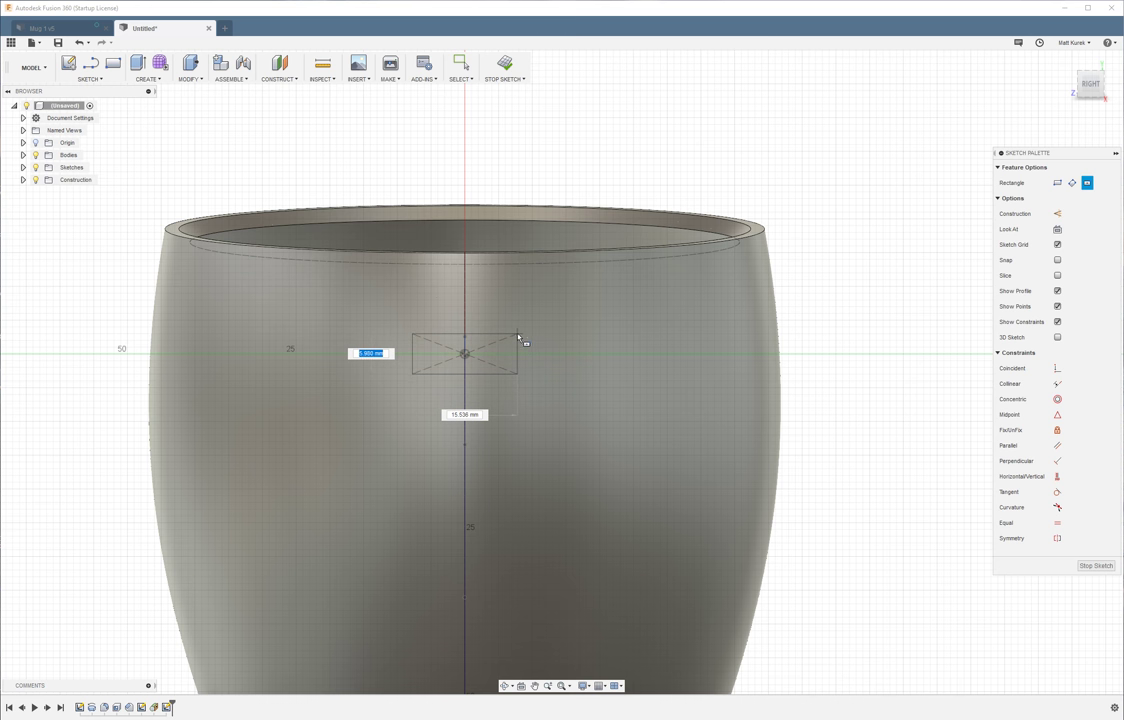
left_click(518, 340)
- Dimension the rectangle to 12 mm wide and 6 mm high
key("d")
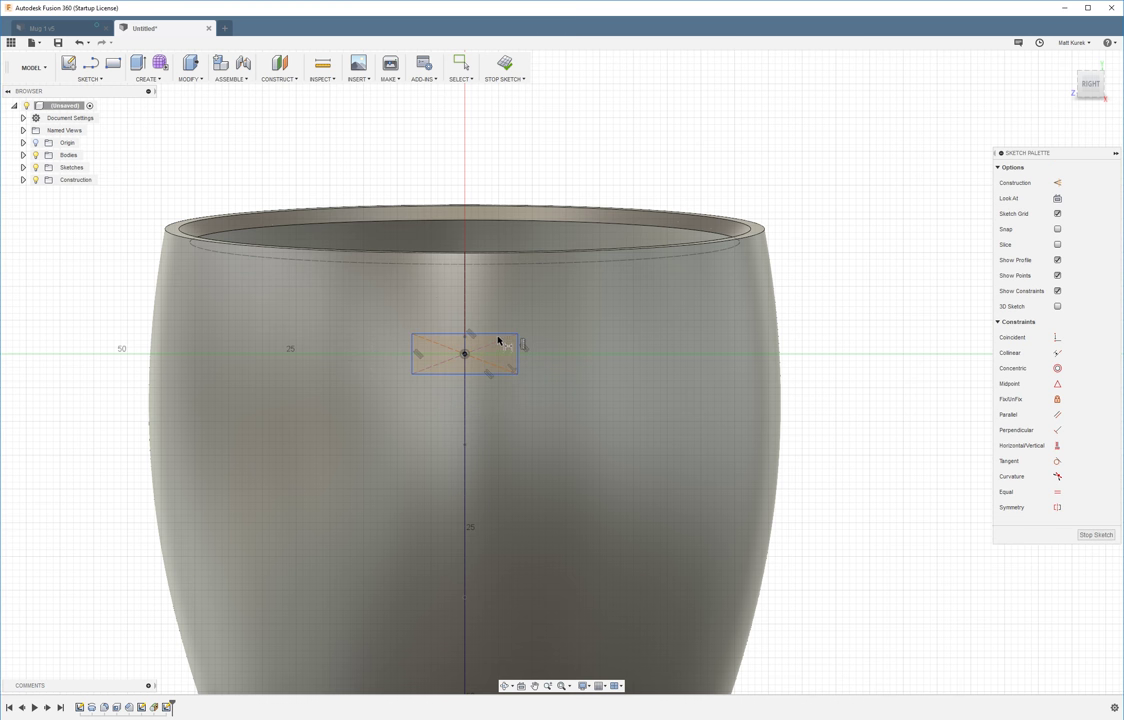
left_click(500, 334)
left_click(491, 318)
type("12")
key("Return")
left_click(506, 352)
left_click(537, 352)
type("6")
key("Return")
- Fillet the rectangle's four corners (2 mm, then 1.5 mm) and finish the sketch
left_click(90, 79)
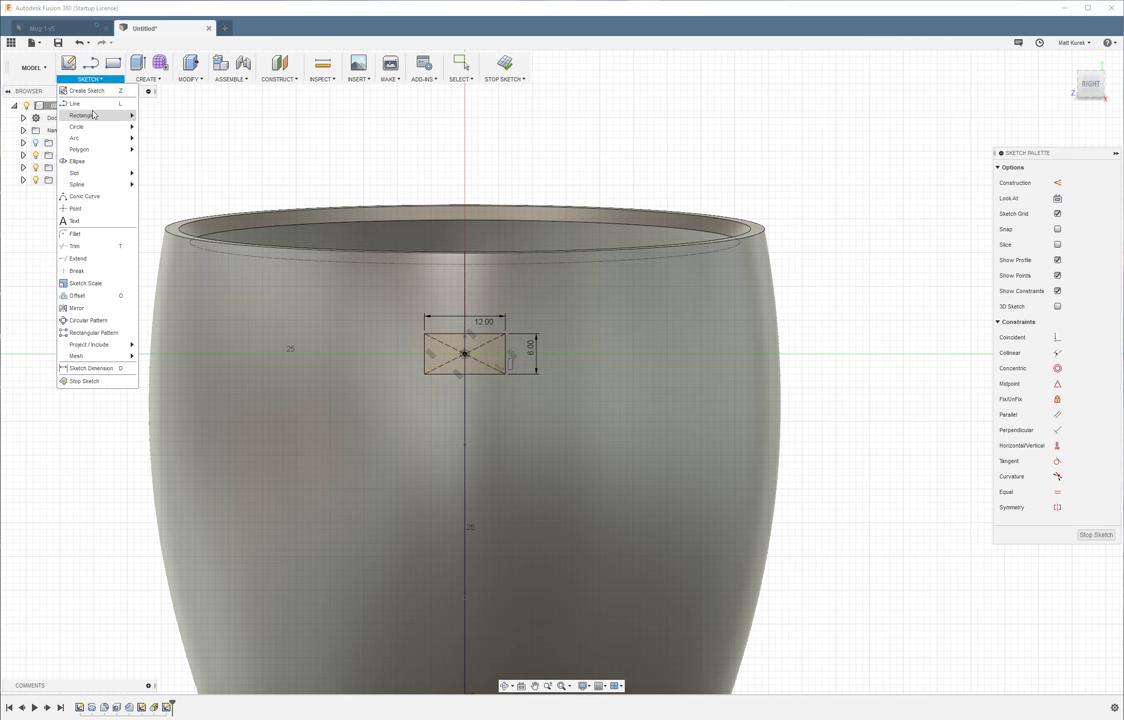
left_click(426, 335)
type("2")
key("Return")
left_click(426, 372)
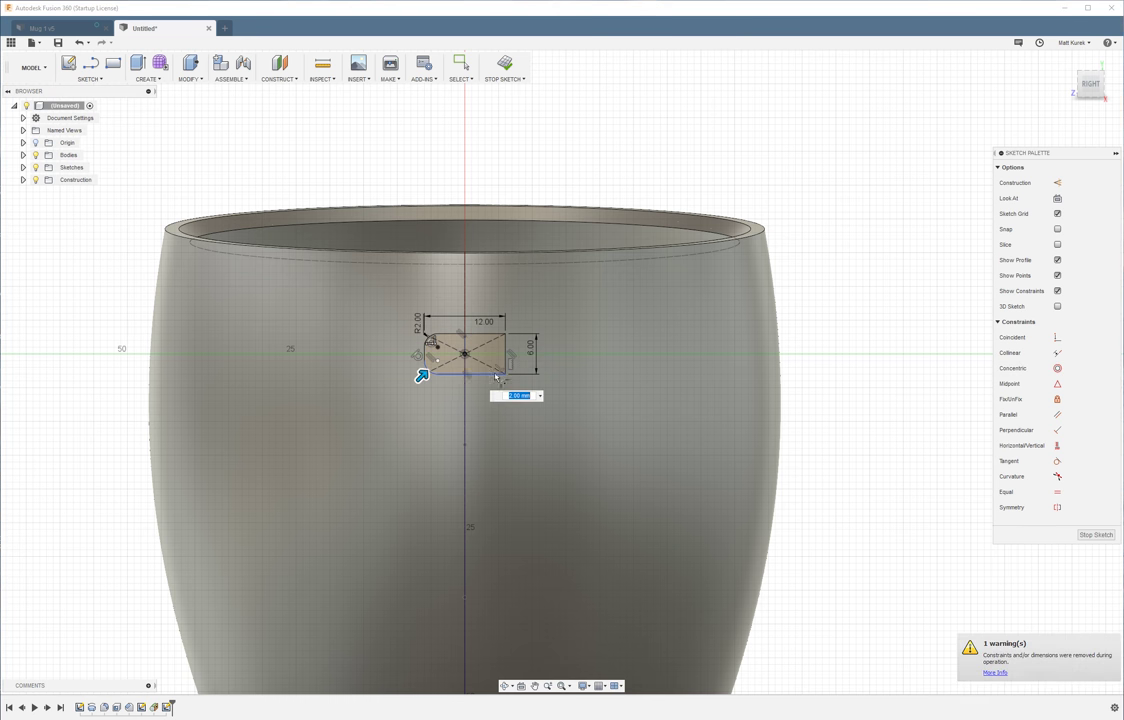
key("Return")
left_click(505, 373)
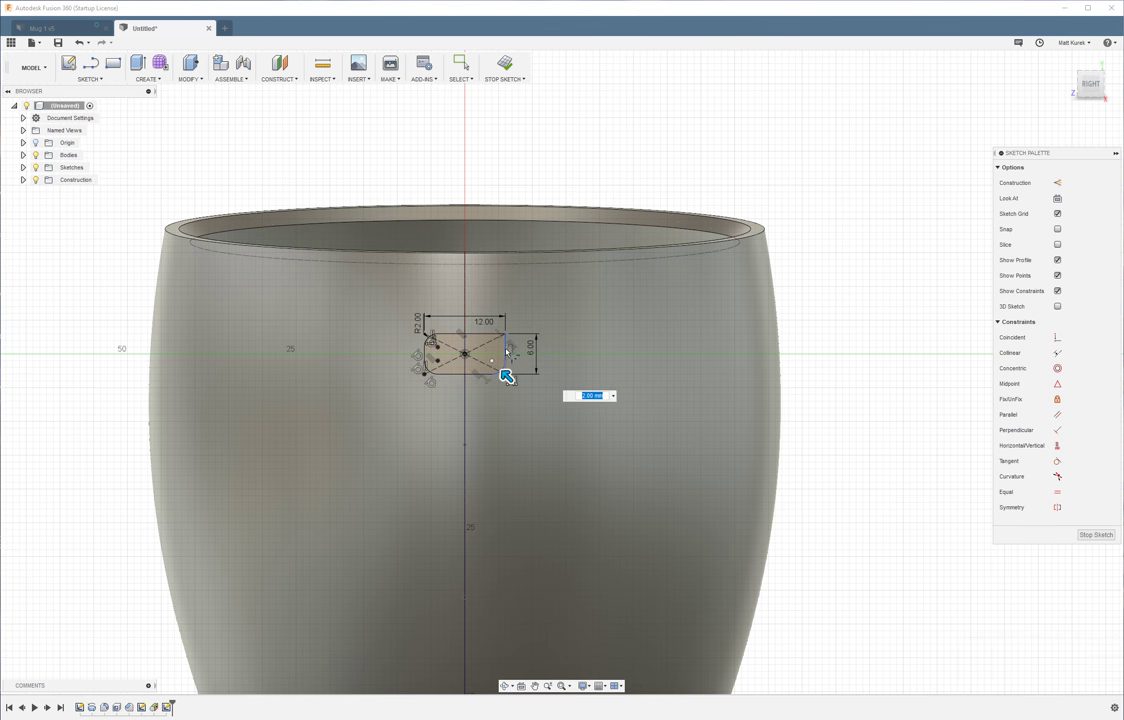
key("Return")
left_click(505, 335)
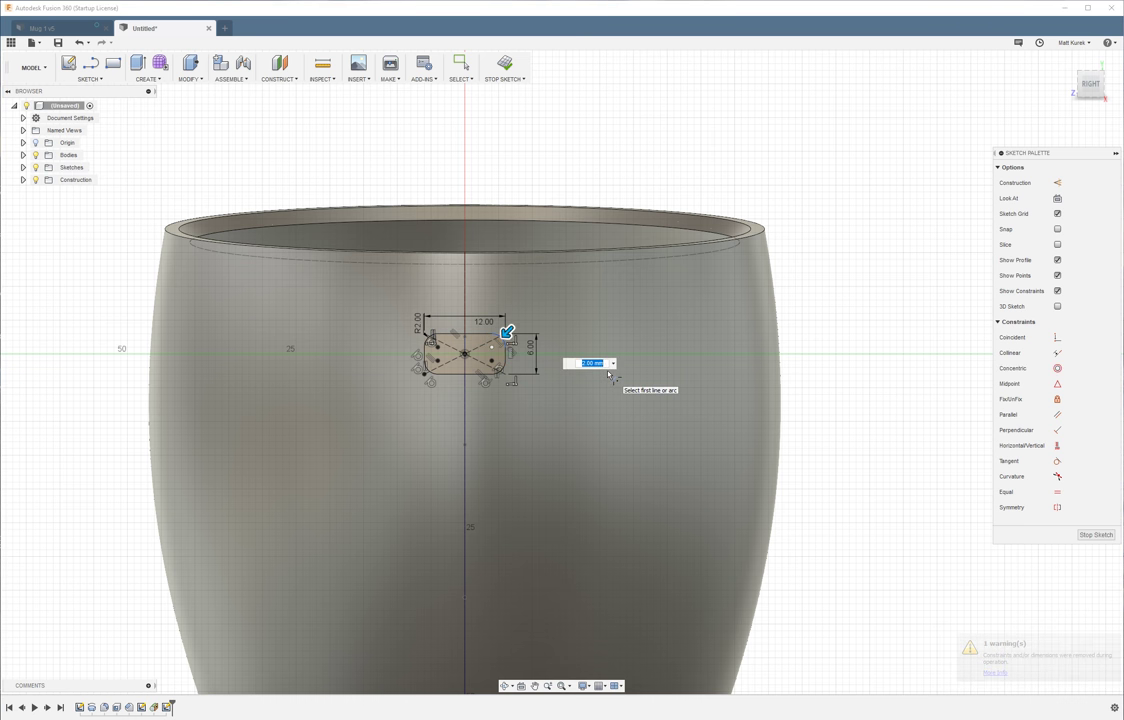
type("1.5")
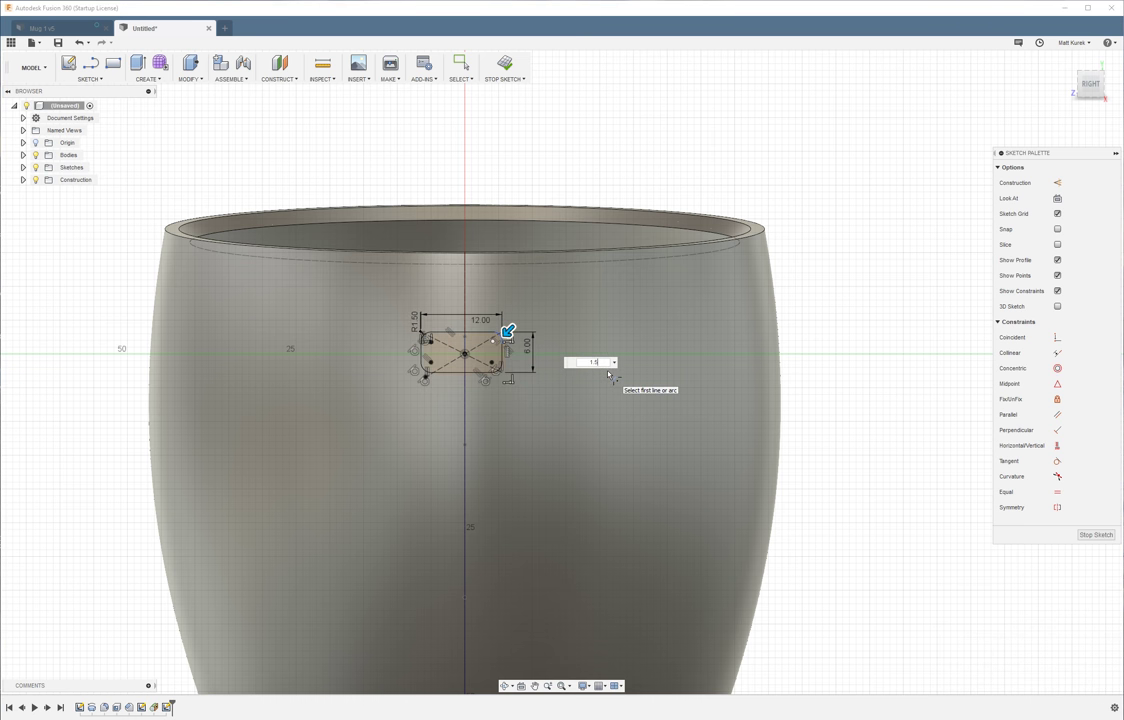
key("Return")
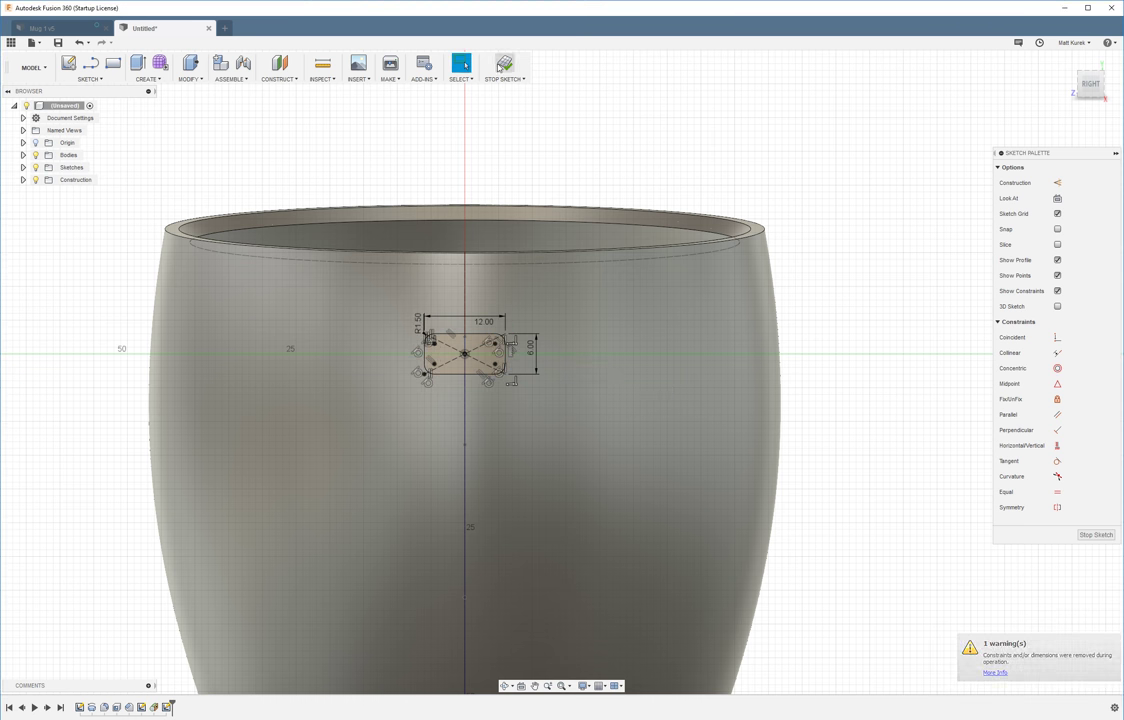
left_click(505, 65)
mouse_move(314, 122)
middle_mouse_down("shift")
mouse_move(349, 120)
mouse_move(316, 112)
middle_mouse_up("shift")
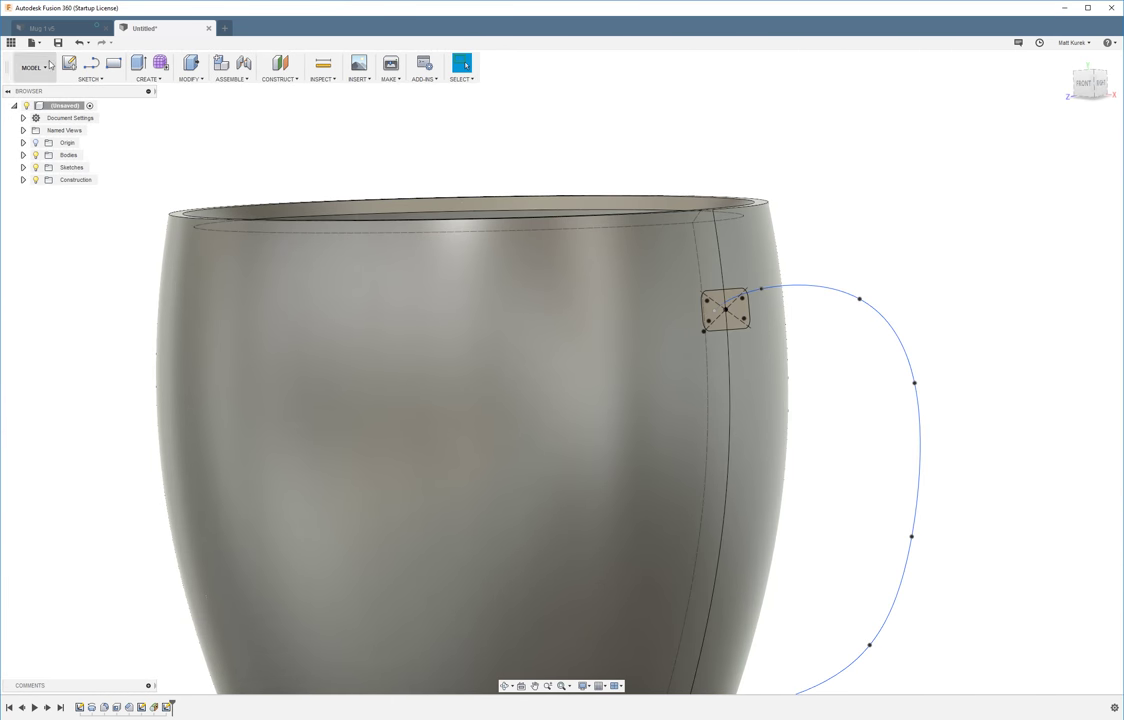
- Sweep the rounded rectangle along the handle curve with the Join operation
left_click(90, 79)
left_click(148, 79)
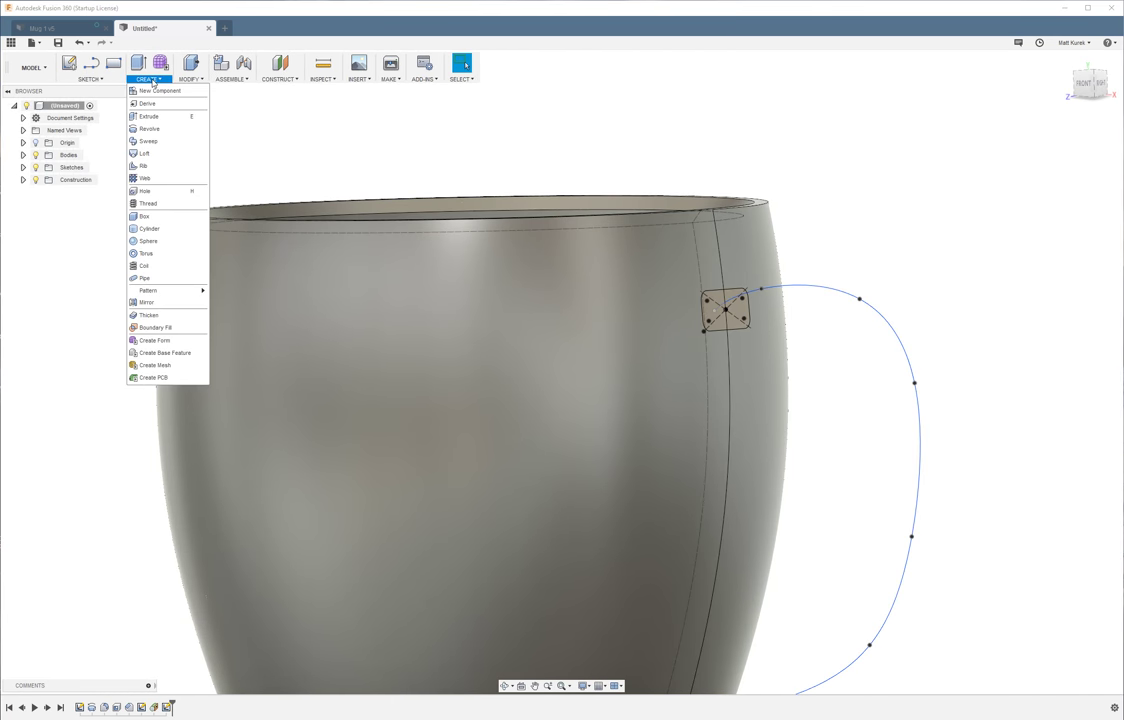
left_click(148, 141)
scroll(579, 273, "down", 5)
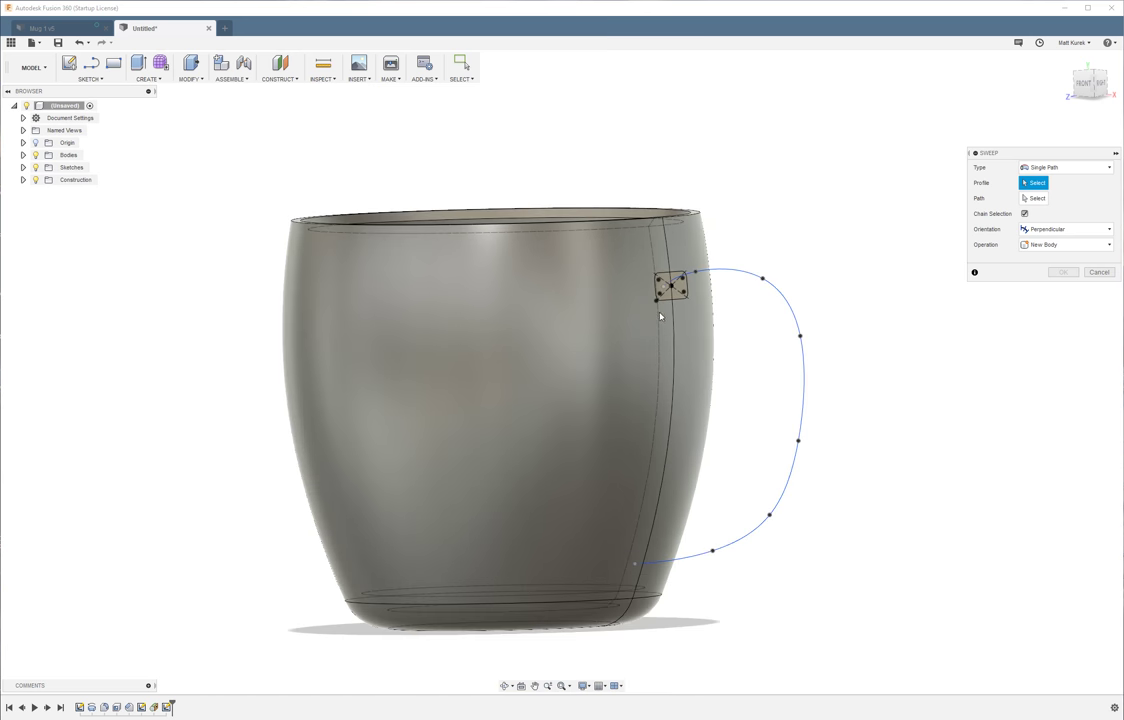
left_click(665, 299)
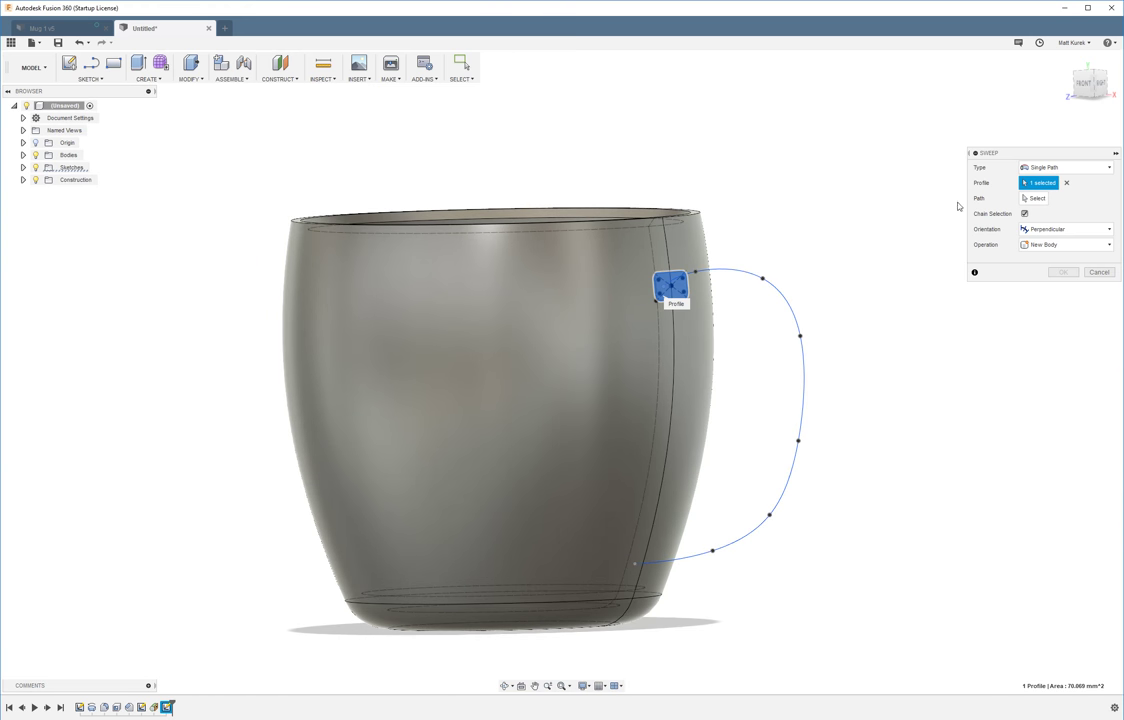
left_click(1046, 204)
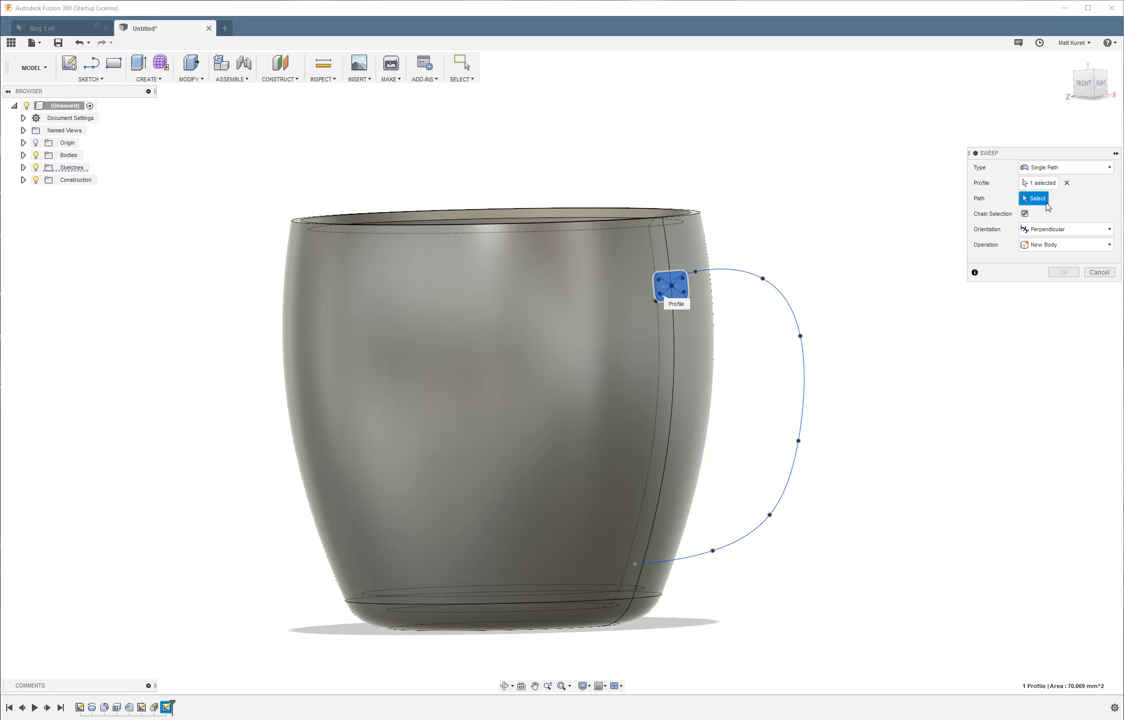
left_click(765, 271)
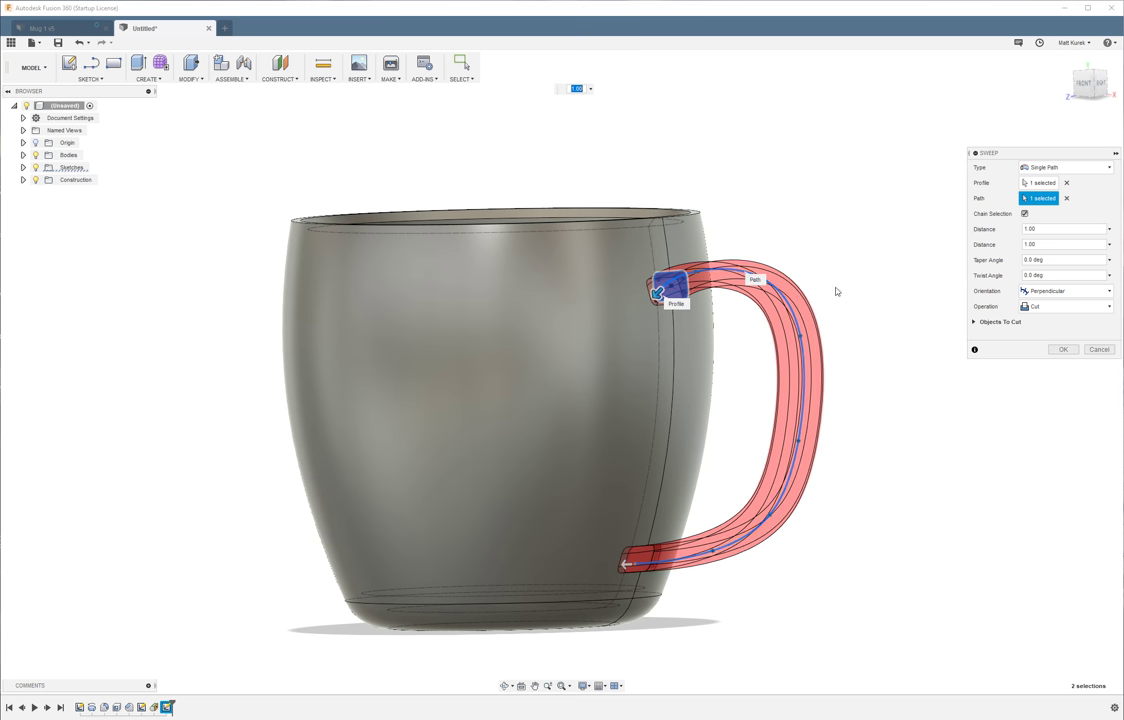
left_click(1052, 306)
left_click(1041, 322)
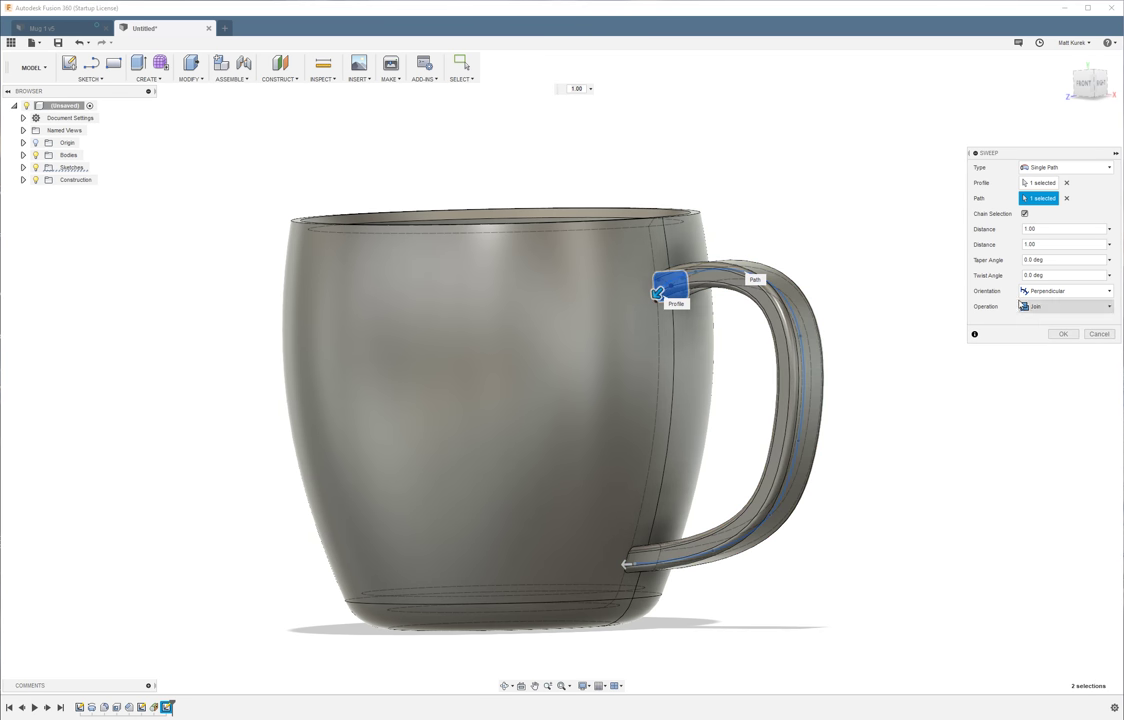
- Create the swept handle and orbit to inspect it
left_click(1063, 335)
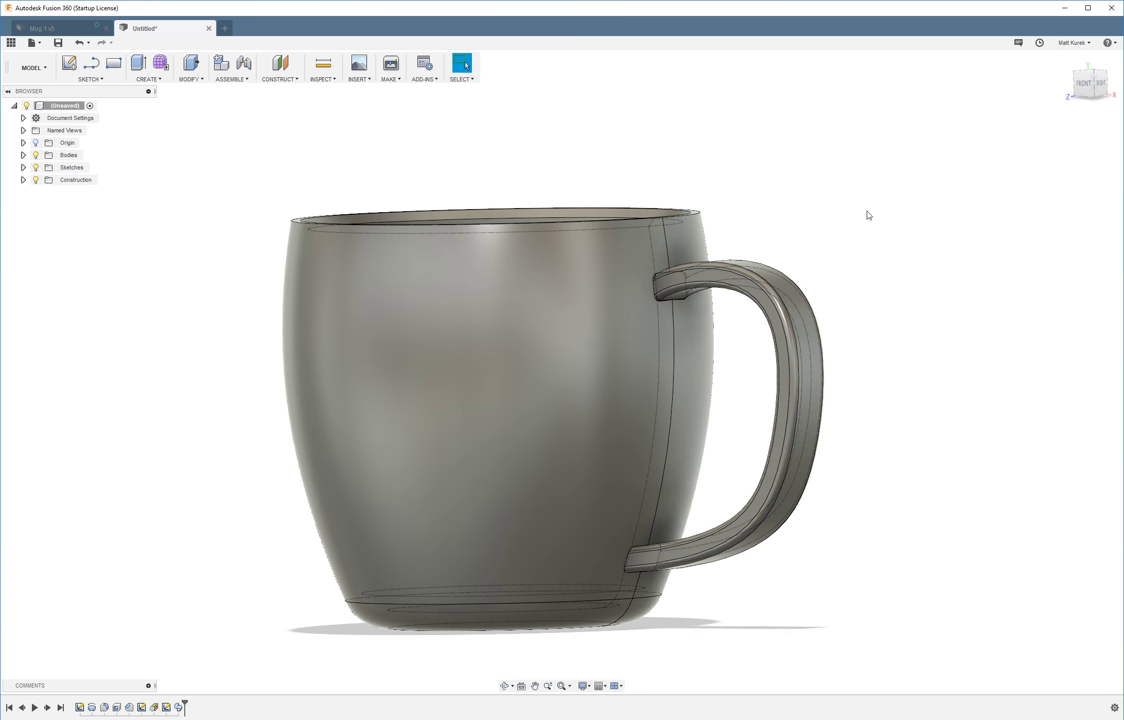
middle_click_drag(609, 148, 634, 170, "shift")
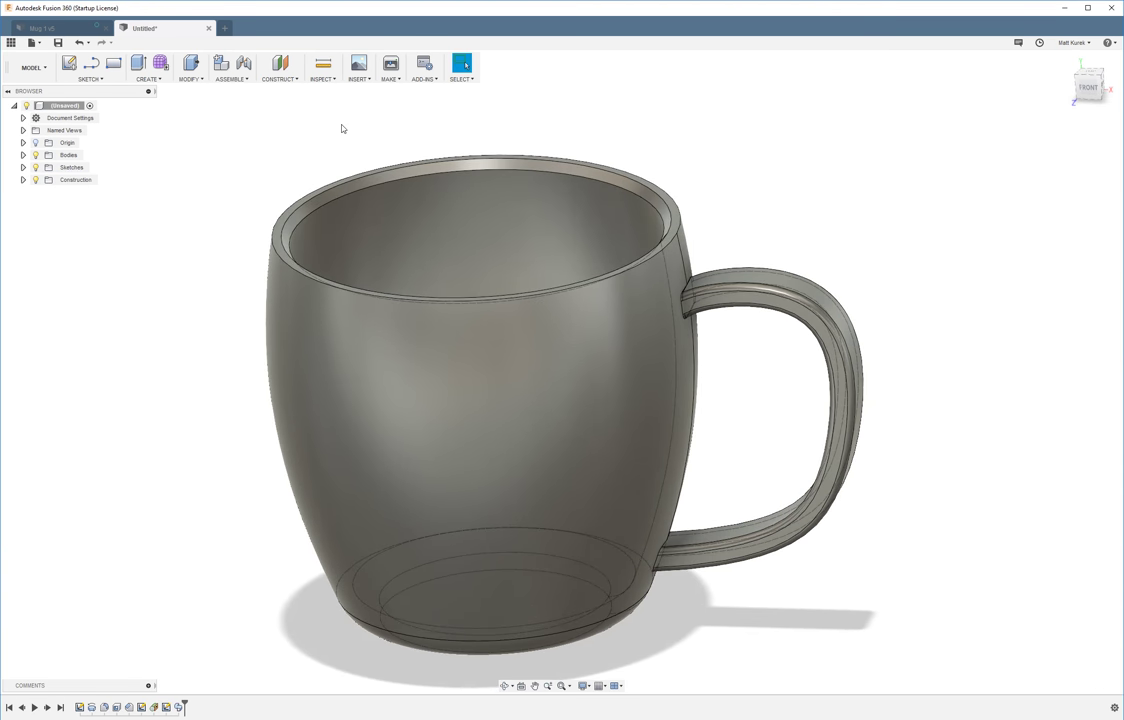
middle_click_drag(760, 204, 622, 281, "shift")
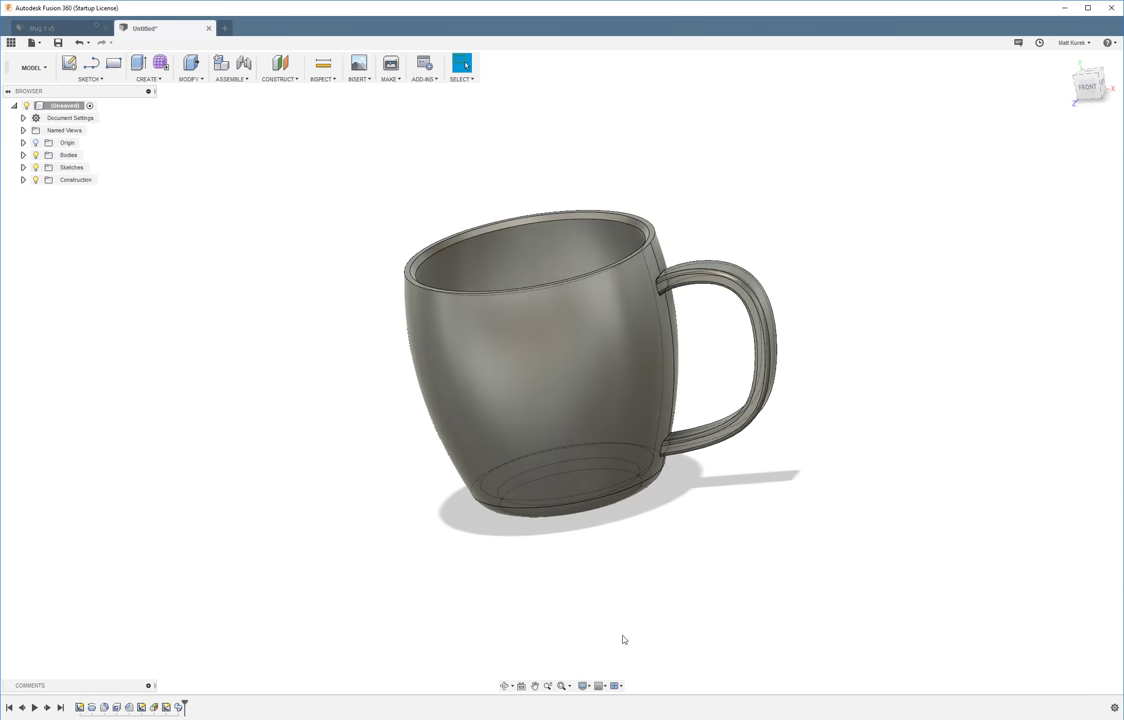
- Change the visual style to Shaded with Visible Edges Only
left_click(590, 690)
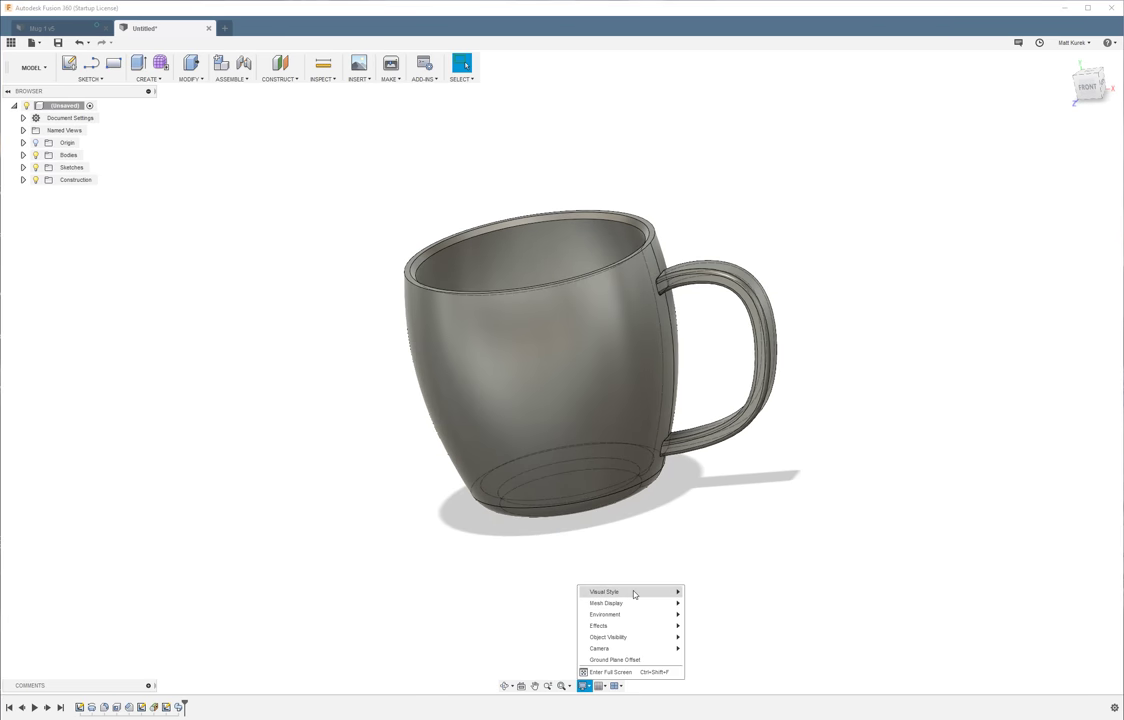
mouse_move(635, 592)
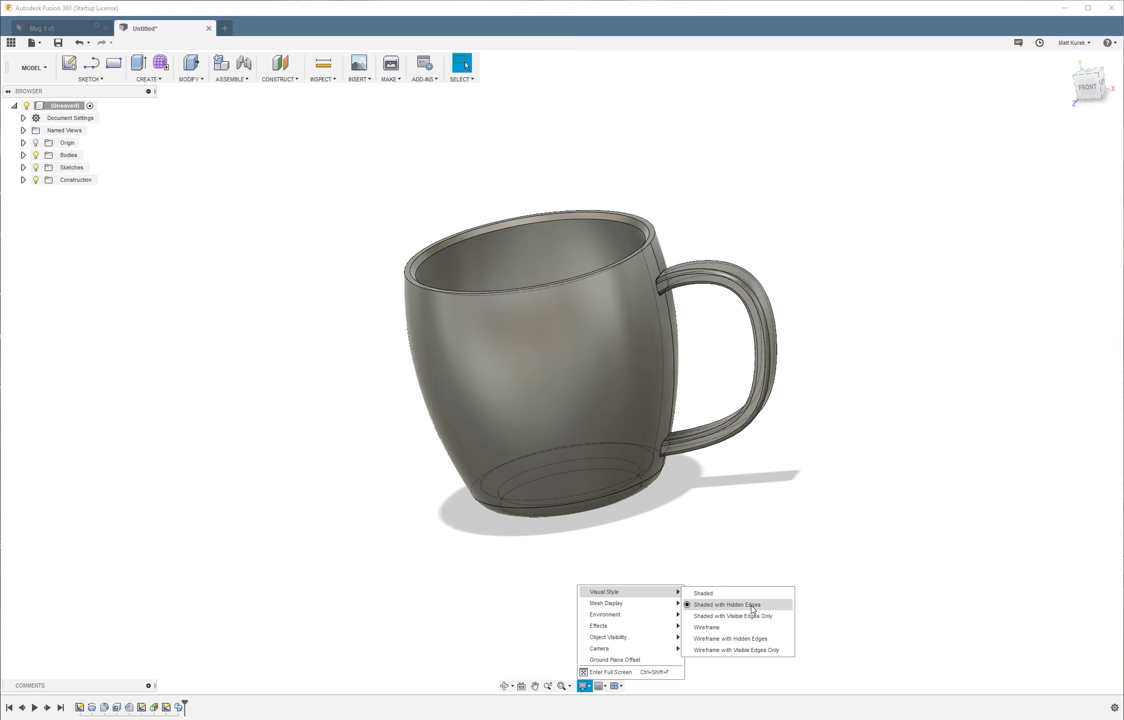
left_click(762, 616)
mouse_move(787, 452)
middle_mouse_down("shift")
mouse_move(765, 467)
mouse_move(780, 417)
mouse_move(775, 449)
mouse_move(793, 437)
mouse_move(785, 427)
mouse_move(770, 439)
middle_mouse_up("shift")
- Fillet the upper and lower handle-joint edge loops with a 4 mm radius
key("Escape")
scroll(672, 423, "up", 2)
key("f")
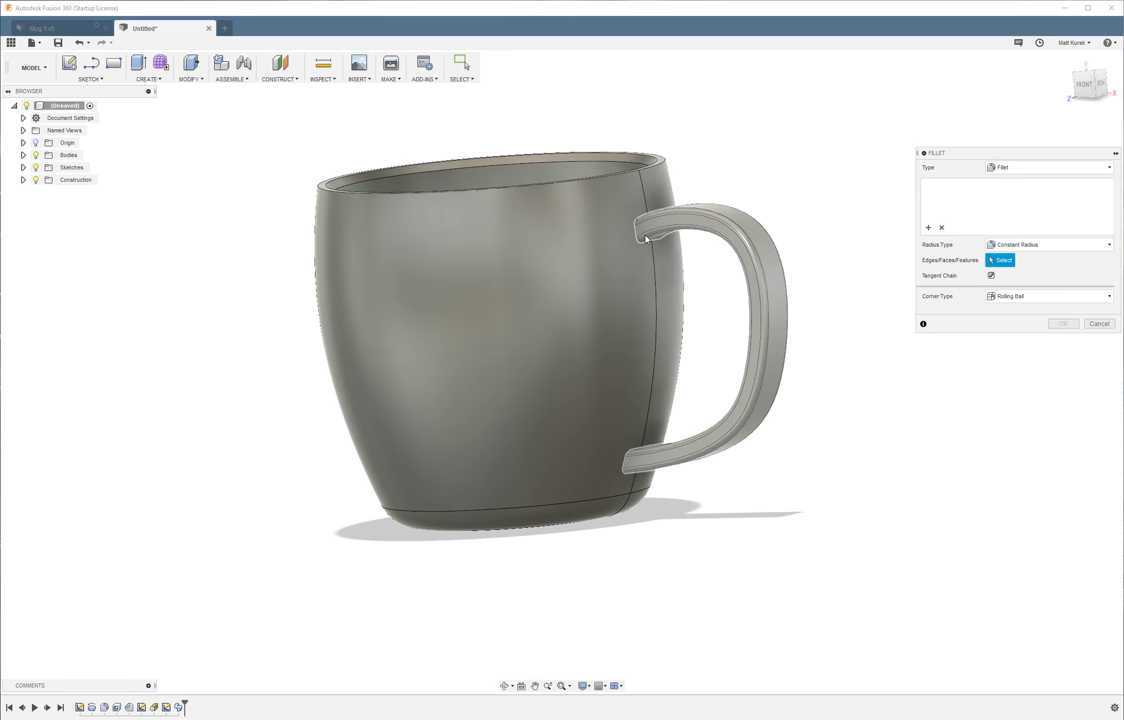
left_click(648, 230)
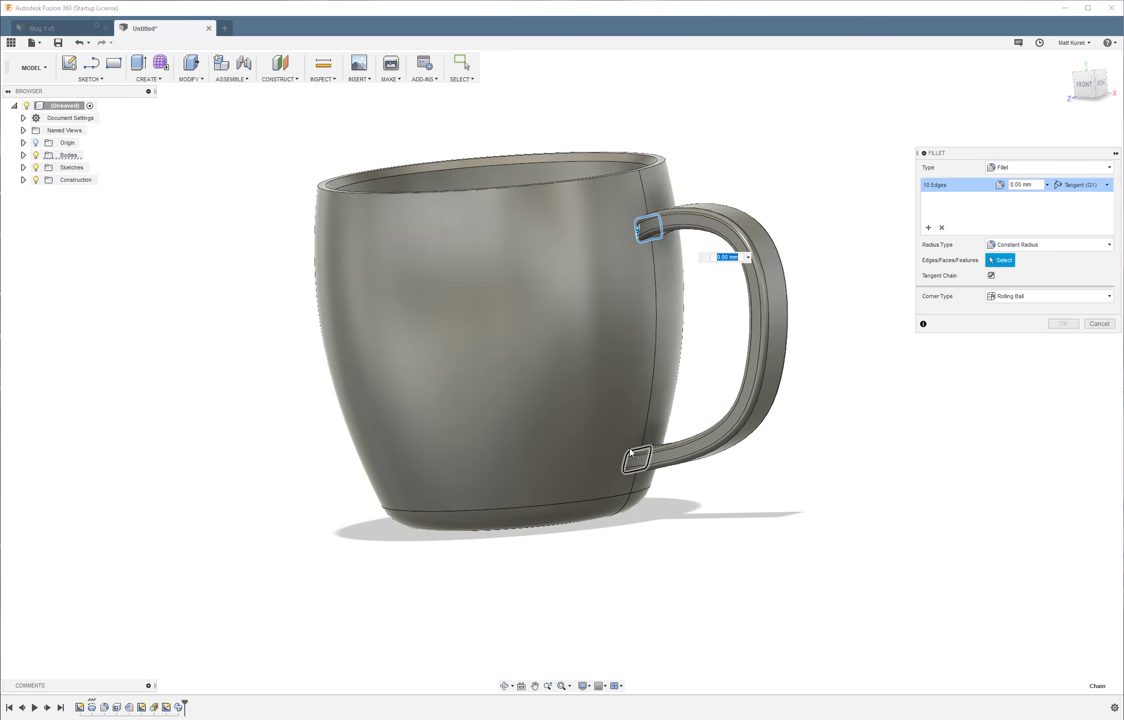
left_click(634, 450)
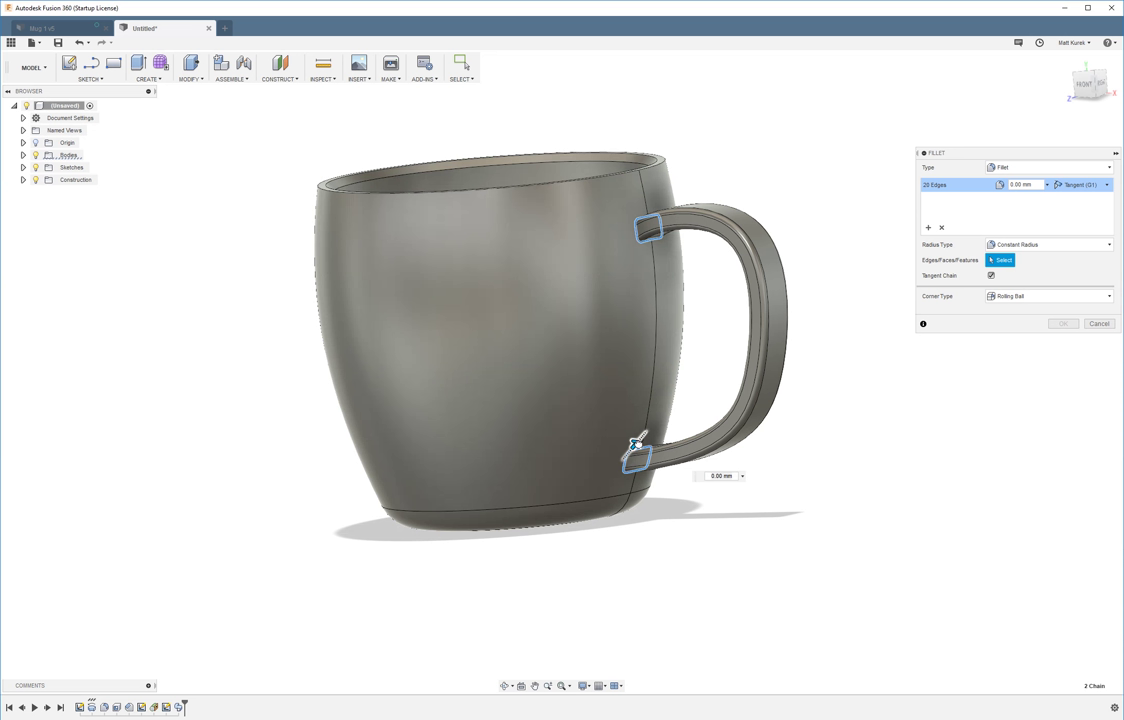
mouse_move(636, 443)
left_mouse_down()
mouse_move(644, 433)
mouse_move(638, 441)
left_mouse_up()
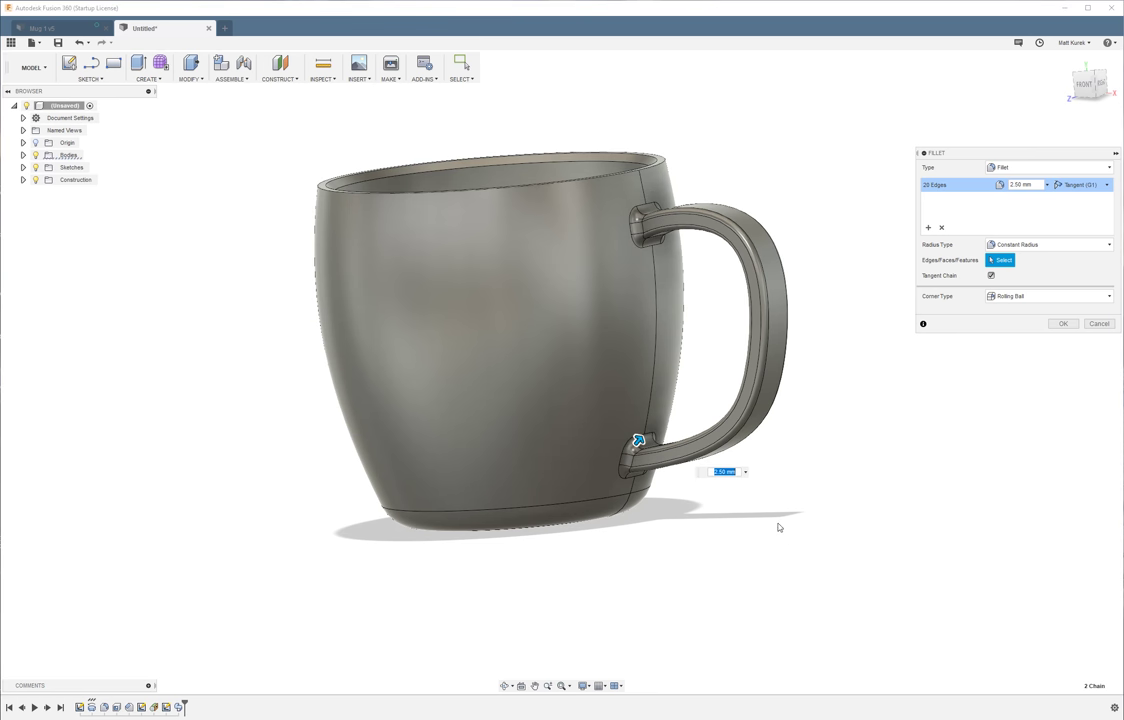
type("4")
key("Return")
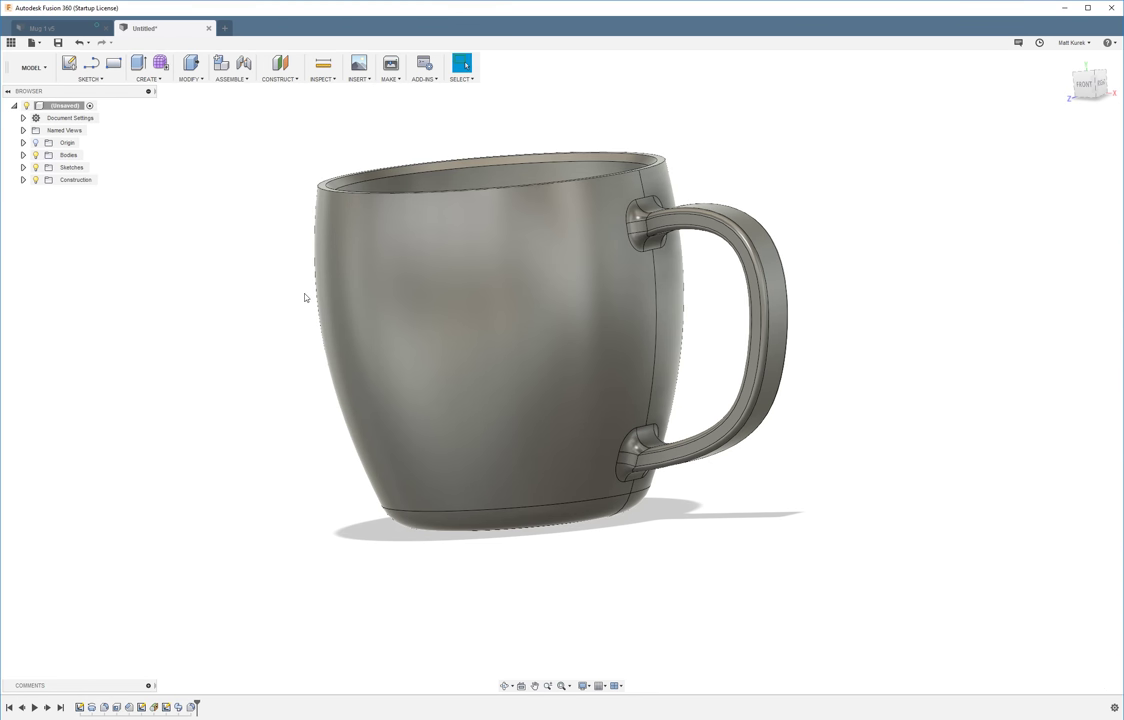
- Switch the visual style to Shaded, without edge lines
middle_click_drag(305, 297, 381, 391, "shift")
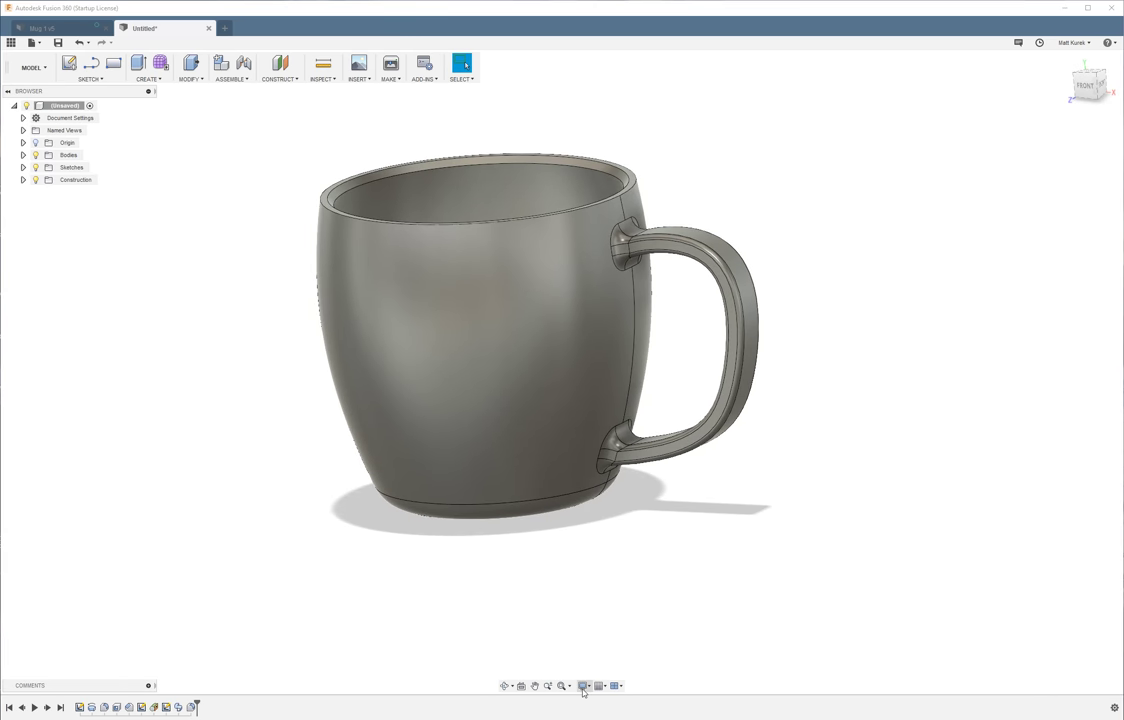
left_click(583, 687)
mouse_move(617, 591)
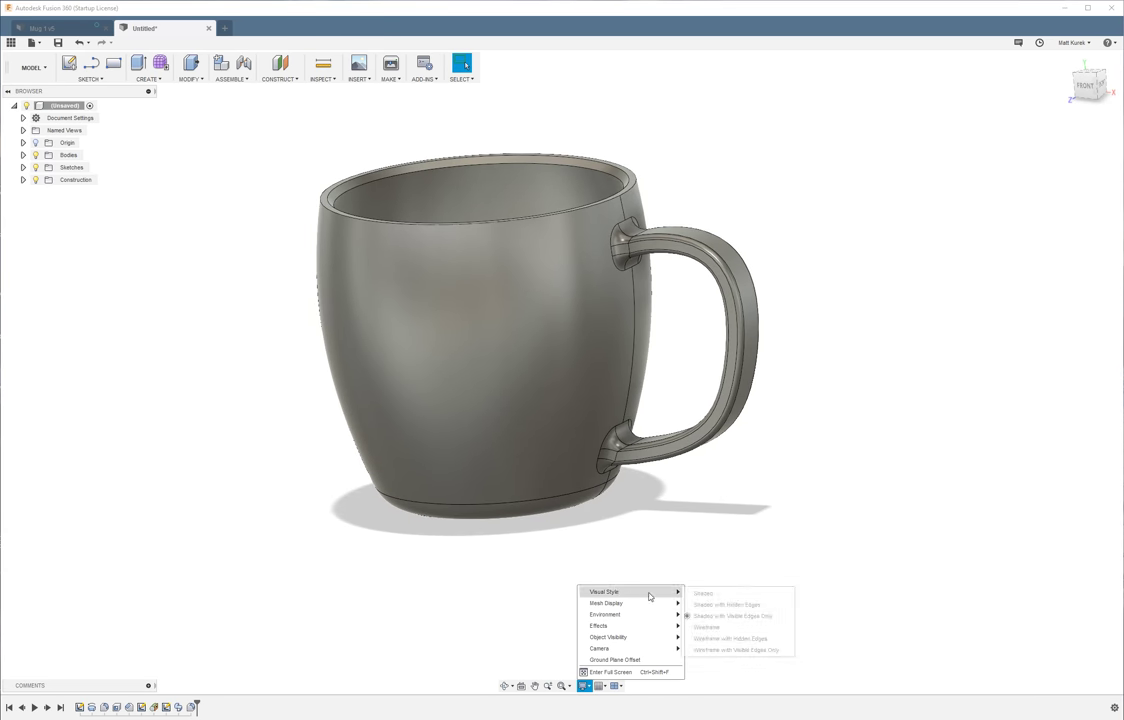
left_click(703, 592)
- Orbit and zoom out to view the finished mug from above
scroll(864, 614, "down", 2)
middle_click_drag(427, 457, 364, 321, "shift")
key("Escape")
scroll(361, 272, "down", 2)
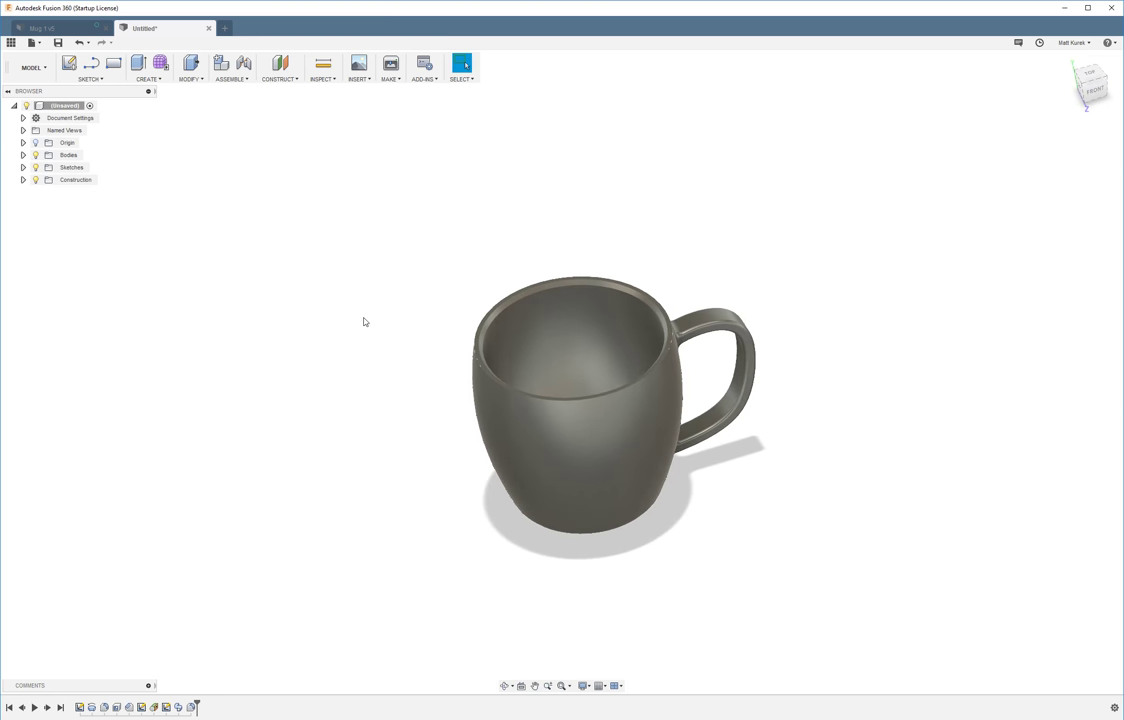